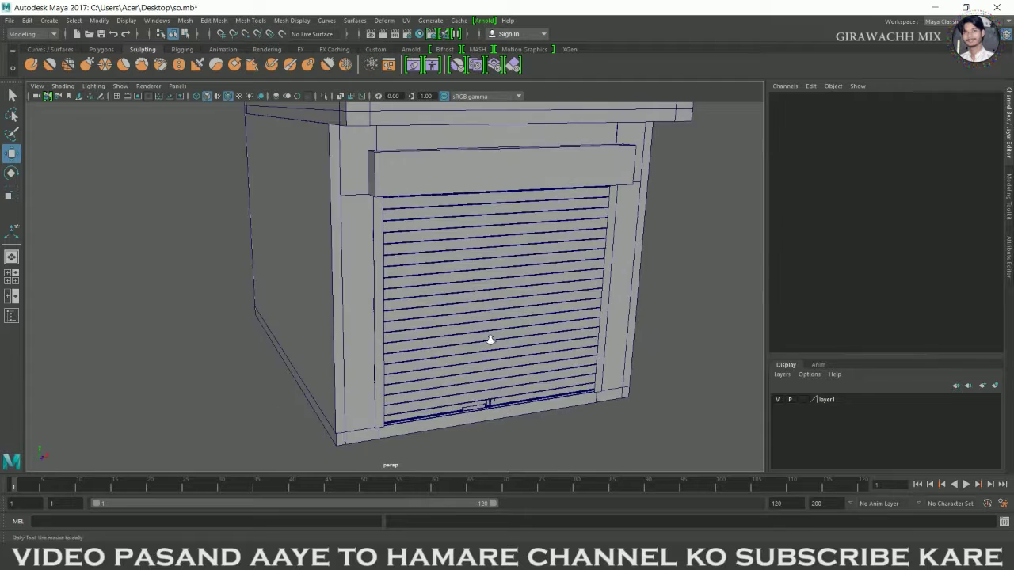
Step: Inspect the shop from several angles and select the roll-up shutter group (group1)
{"action": "scroll", "coordinate": [457, 367], "scroll_direction": "up", "scroll_amount": 1}
{"action": "scroll", "coordinate": [475, 349], "scroll_direction": "up", "scroll_amount": 2}
{"action": "scroll", "coordinate": [491, 329], "scroll_direction": "up", "scroll_amount": 2}
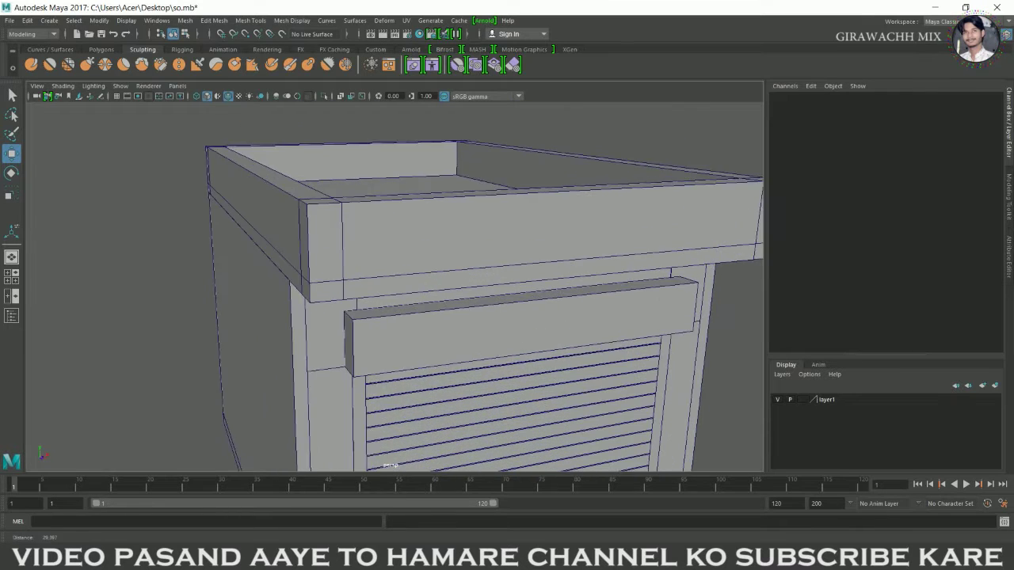
{"action": "scroll", "coordinate": [504, 314], "scroll_direction": "up", "scroll_amount": 2}
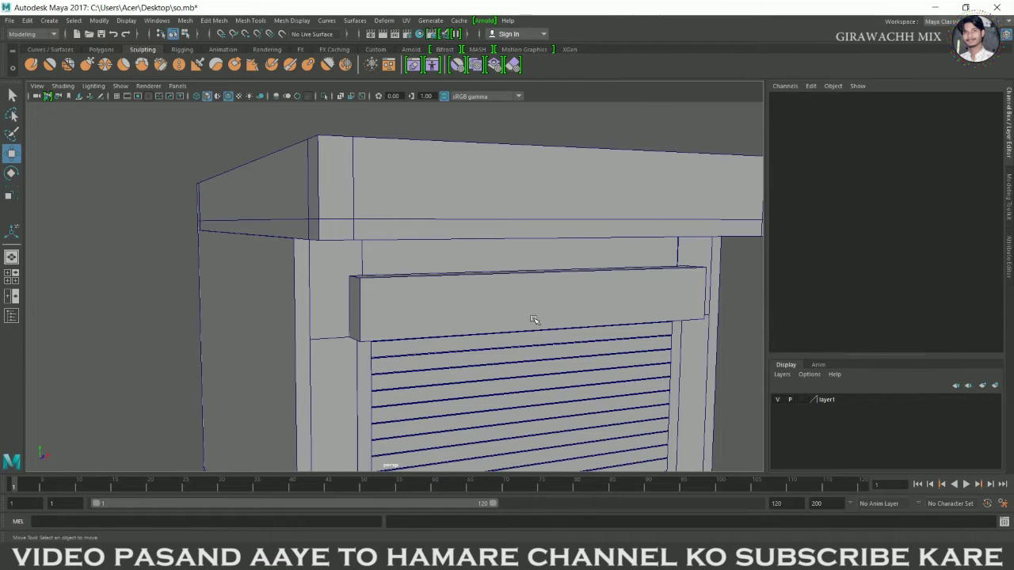
{"action": "scroll", "coordinate": [523, 319], "scroll_direction": "down", "scroll_amount": 2}
{"action": "scroll", "coordinate": [536, 339], "scroll_direction": "down", "scroll_amount": 2}
{"action": "mouse_move", "coordinate": [536, 339]}
{"action": "left_mouse_down", "text": "alt"}
{"action": "mouse_move", "coordinate": [557, 334]}
{"action": "mouse_move", "coordinate": [441, 328]}
{"action": "left_mouse_up", "text": "alt"}
{"action": "scroll", "coordinate": [557, 334], "scroll_direction": "down", "scroll_amount": 1}
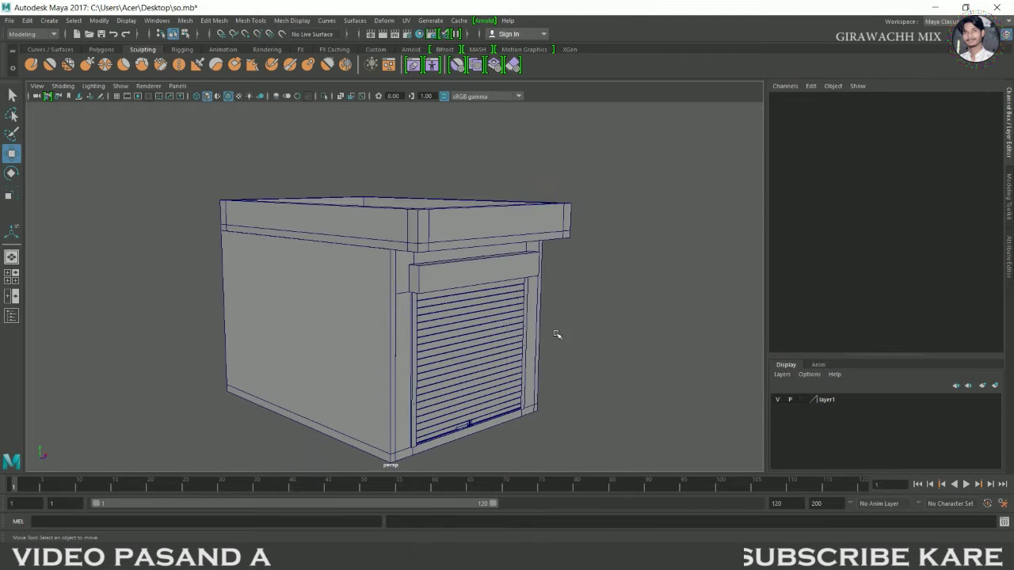
{"action": "scroll", "coordinate": [548, 340], "scroll_direction": "up", "scroll_amount": 3}
{"action": "mouse_move", "coordinate": [548, 340]}
{"action": "left_mouse_down", "text": "alt"}
{"action": "mouse_move", "coordinate": [487, 342]}
{"action": "mouse_move", "coordinate": [550, 323]}
{"action": "left_mouse_up", "text": "alt"}
{"action": "scroll", "coordinate": [552, 327], "scroll_direction": "down", "scroll_amount": 2}
{"action": "scroll", "coordinate": [549, 324], "scroll_direction": "up", "scroll_amount": 1}
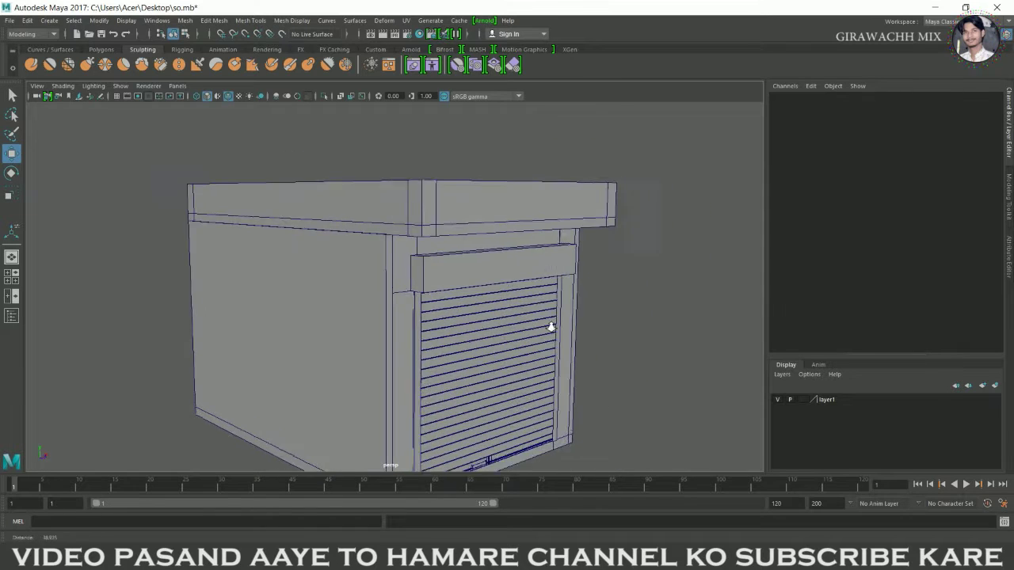
{"action": "scroll", "coordinate": [549, 323], "scroll_direction": "up", "scroll_amount": 2}
{"action": "scroll", "coordinate": [537, 342], "scroll_direction": "down", "scroll_amount": 2}
{"action": "mouse_move", "coordinate": [537, 342]}
{"action": "left_mouse_down", "text": "alt"}
{"action": "mouse_move", "coordinate": [478, 323]}
{"action": "mouse_move", "coordinate": [502, 296]}
{"action": "left_mouse_up", "text": "alt"}
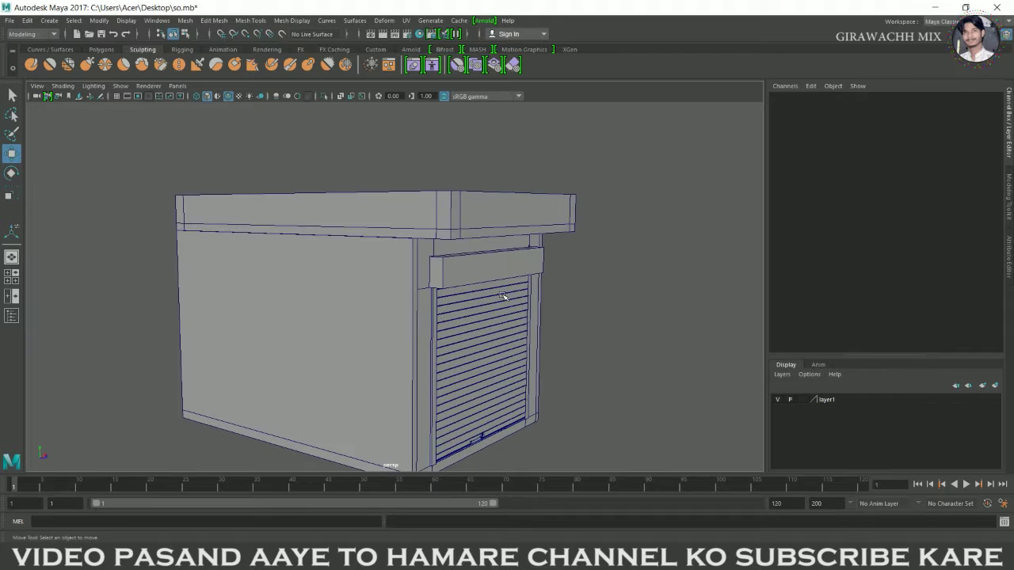
{"action": "scroll", "coordinate": [499, 295], "scroll_direction": "up", "scroll_amount": 2}
{"action": "scroll", "coordinate": [581, 298], "scroll_direction": "up", "scroll_amount": 2}
{"action": "mouse_move", "coordinate": [581, 298]}
{"action": "left_mouse_down", "text": "alt"}
{"action": "mouse_move", "coordinate": [506, 304]}
{"action": "mouse_move", "coordinate": [507, 318]}
{"action": "left_mouse_up", "text": "alt"}
{"action": "scroll", "coordinate": [506, 303], "scroll_direction": "up", "scroll_amount": 1}
{"action": "scroll", "coordinate": [506, 309], "scroll_direction": "down", "scroll_amount": 3}
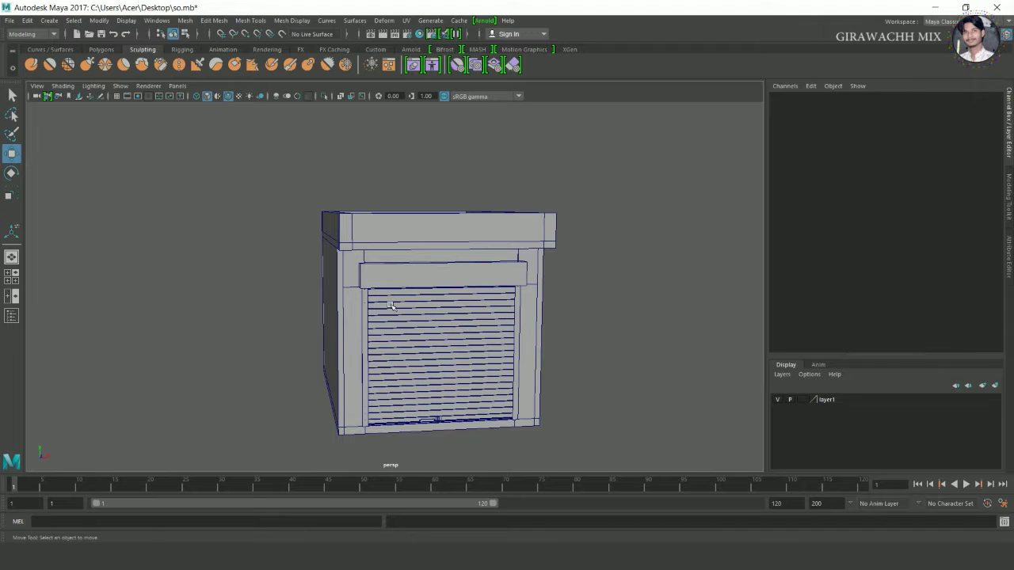
{"action": "left_click_drag", "start_coordinate": [390, 305], "coordinate": [517, 302], "text": "alt"}
{"action": "scroll", "coordinate": [454, 308], "scroll_direction": "up", "scroll_amount": 2}
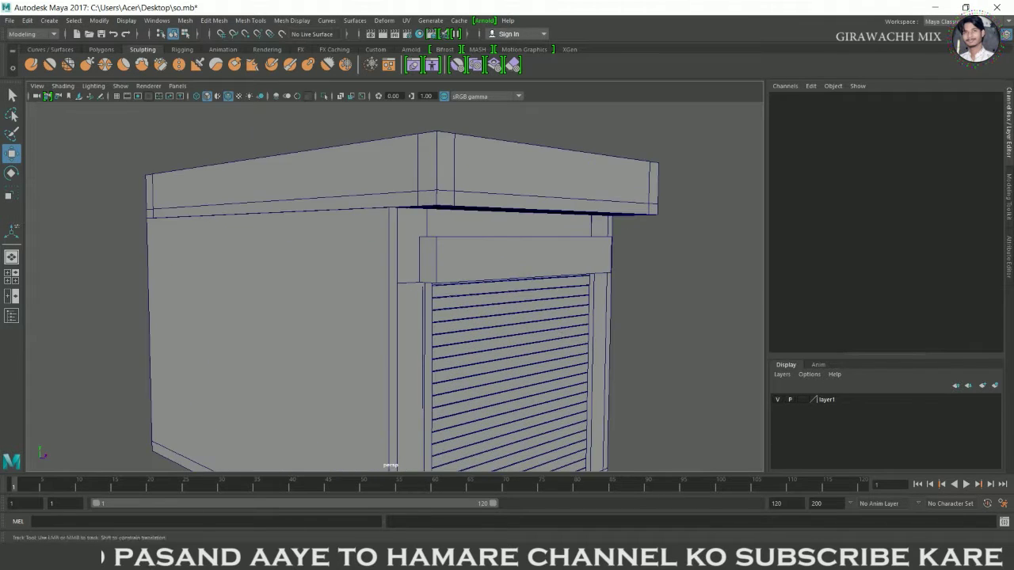
{"action": "scroll", "coordinate": [559, 293], "scroll_direction": "up", "scroll_amount": 1}
{"action": "scroll", "coordinate": [584, 325], "scroll_direction": "down", "scroll_amount": 3}
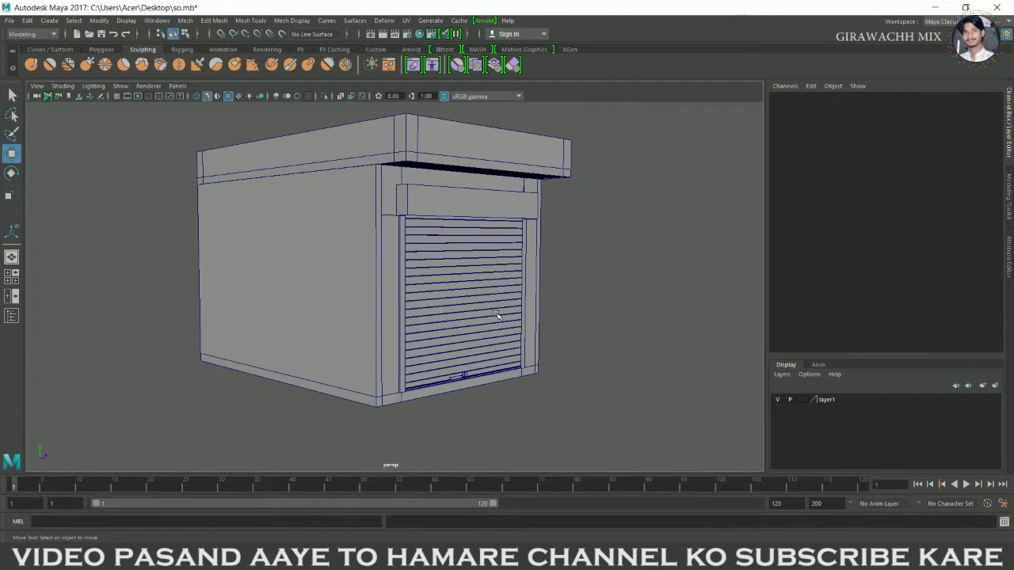
{"action": "left_click", "coordinate": [505, 301]}
Step: Clear the shutter selection and reselect the shutter slat group from a side angle
{"action": "scroll", "coordinate": [538, 338], "scroll_direction": "up", "scroll_amount": 2}
{"action": "scroll", "coordinate": [538, 339], "scroll_direction": "up", "scroll_amount": 2}
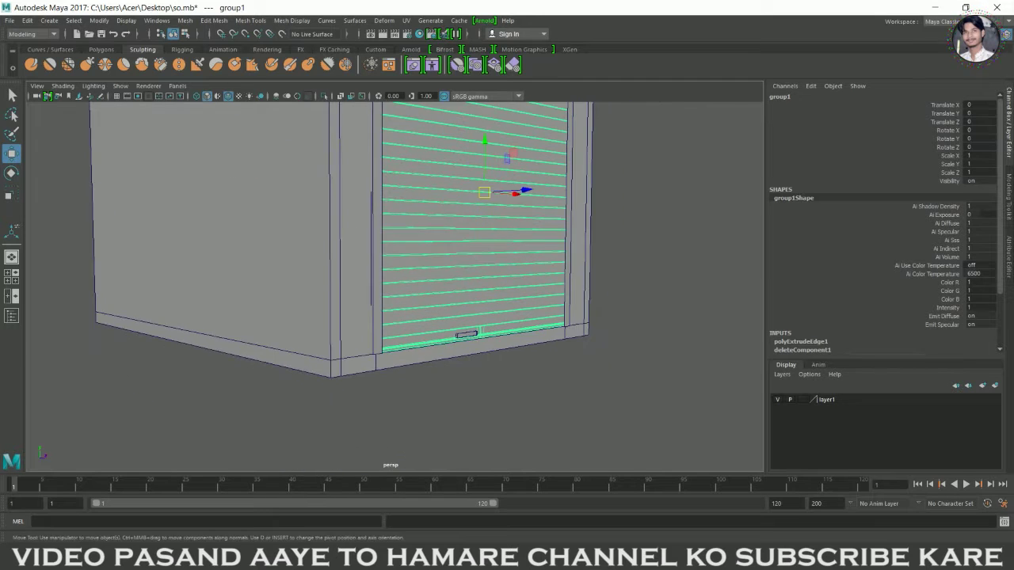
{"action": "scroll", "coordinate": [554, 325], "scroll_direction": "up", "scroll_amount": 3}
{"action": "scroll", "coordinate": [561, 319], "scroll_direction": "up", "scroll_amount": 2}
{"action": "mouse_move", "coordinate": [562, 319]}
{"action": "left_mouse_down", "text": "alt"}
{"action": "mouse_move", "coordinate": [506, 309]}
{"action": "mouse_move", "coordinate": [609, 388]}
{"action": "left_mouse_up", "text": "alt"}
{"action": "scroll", "coordinate": [499, 304], "scroll_direction": "down", "scroll_amount": 3}
{"action": "scroll", "coordinate": [500, 303], "scroll_direction": "down", "scroll_amount": 1}
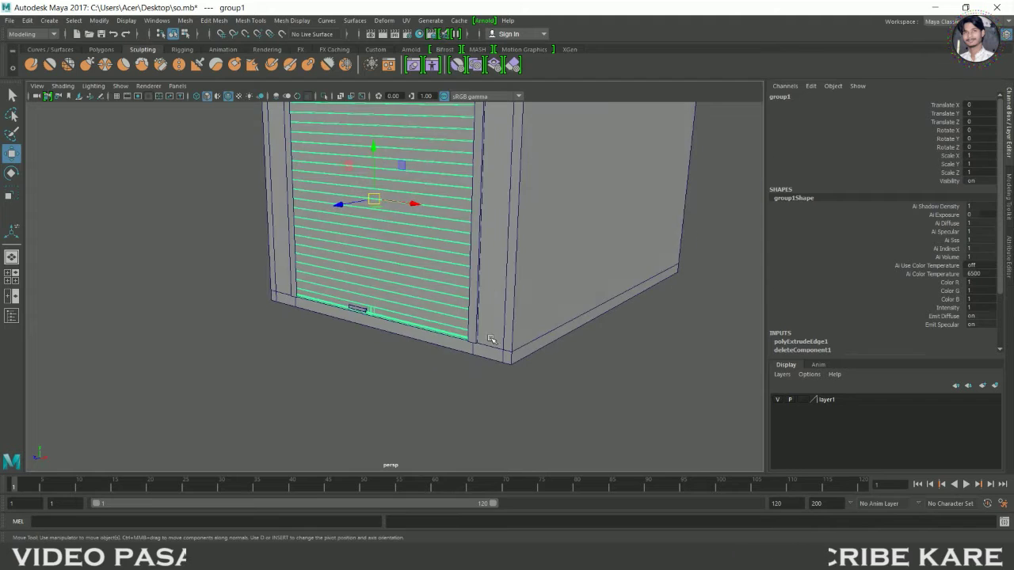
{"action": "left_click", "coordinate": [608, 388]}
{"action": "scroll", "coordinate": [377, 372], "scroll_direction": "down", "scroll_amount": 3}
{"action": "scroll", "coordinate": [413, 348], "scroll_direction": "up", "scroll_amount": 3}
{"action": "mouse_move", "coordinate": [413, 348]}
{"action": "left_mouse_down", "text": "alt"}
{"action": "mouse_move", "coordinate": [554, 363]}
{"action": "mouse_move", "coordinate": [513, 344]}
{"action": "mouse_move", "coordinate": [442, 344]}
{"action": "mouse_move", "coordinate": [461, 367]}
{"action": "left_mouse_up", "text": "alt"}
{"action": "scroll", "coordinate": [419, 346], "scroll_direction": "up", "scroll_amount": 3}
{"action": "scroll", "coordinate": [472, 341], "scroll_direction": "down", "scroll_amount": 3}
{"action": "scroll", "coordinate": [475, 389], "scroll_direction": "up", "scroll_amount": 2}
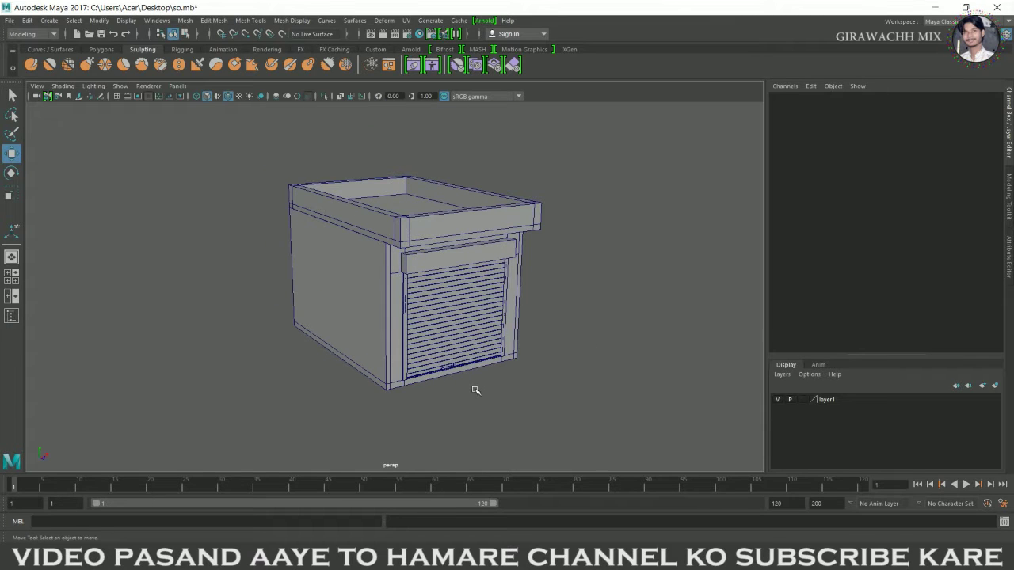
{"action": "scroll", "coordinate": [339, 360], "scroll_direction": "up", "scroll_amount": 3}
{"action": "scroll", "coordinate": [288, 344], "scroll_direction": "down", "scroll_amount": 2}
{"action": "scroll", "coordinate": [163, 339], "scroll_direction": "down", "scroll_amount": 2}
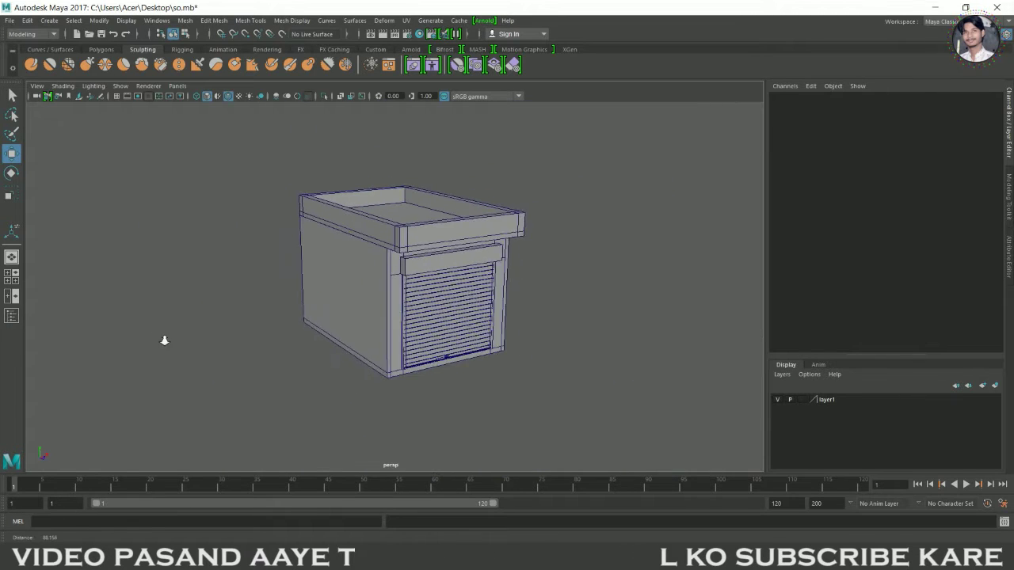
{"action": "scroll", "coordinate": [488, 331], "scroll_direction": "up", "scroll_amount": 4}
{"action": "scroll", "coordinate": [524, 356], "scroll_direction": "up", "scroll_amount": 3}
{"action": "left_click", "coordinate": [505, 282]}
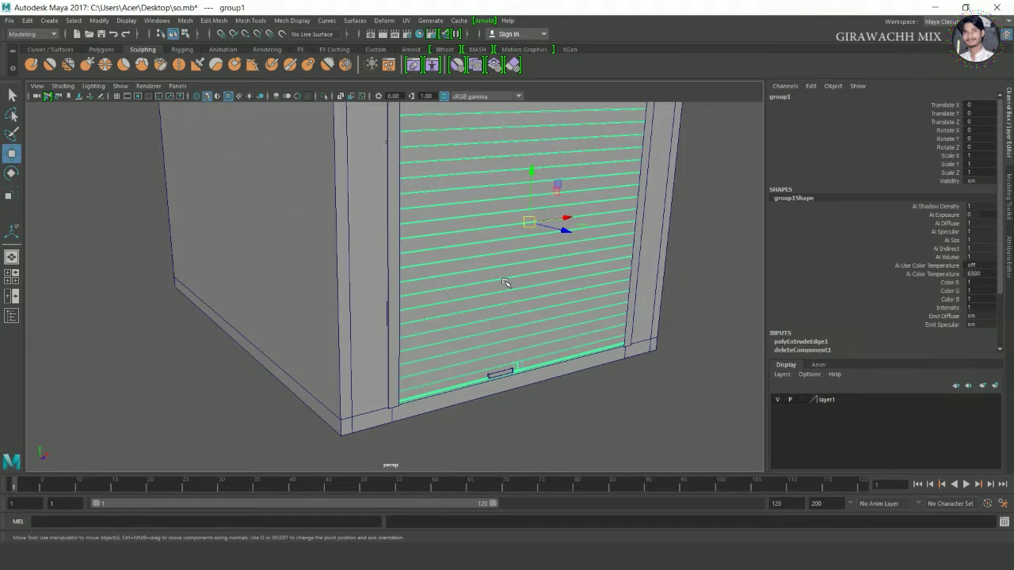
Step: Deselect, then pick just the shutter mesh polySurface32 on its own
{"action": "scroll", "coordinate": [597, 339], "scroll_direction": "up", "scroll_amount": 1}
{"action": "scroll", "coordinate": [538, 297], "scroll_direction": "up", "scroll_amount": 3}
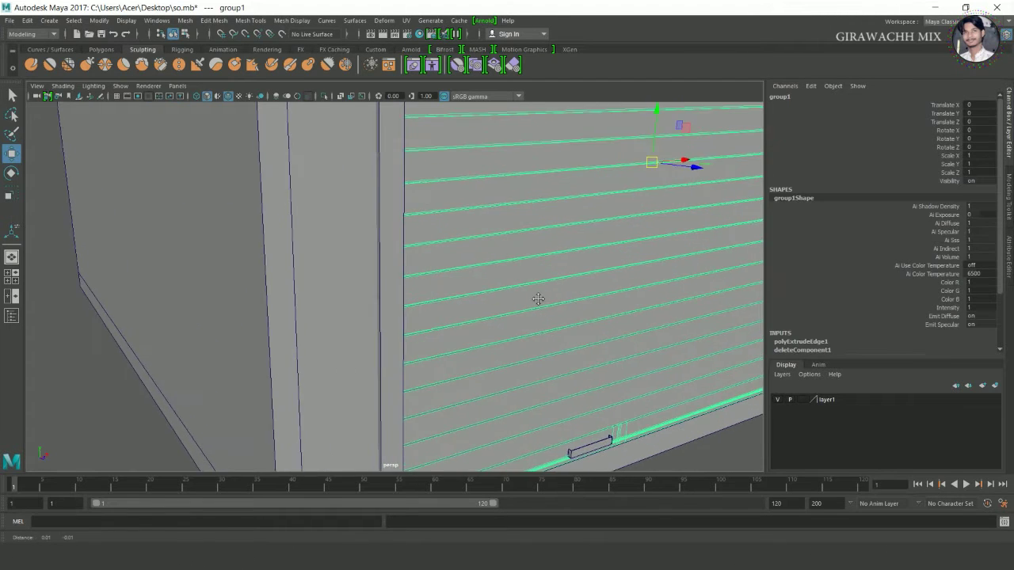
{"action": "scroll", "coordinate": [518, 272], "scroll_direction": "down", "scroll_amount": 2}
{"action": "scroll", "coordinate": [579, 354], "scroll_direction": "up", "scroll_amount": 4}
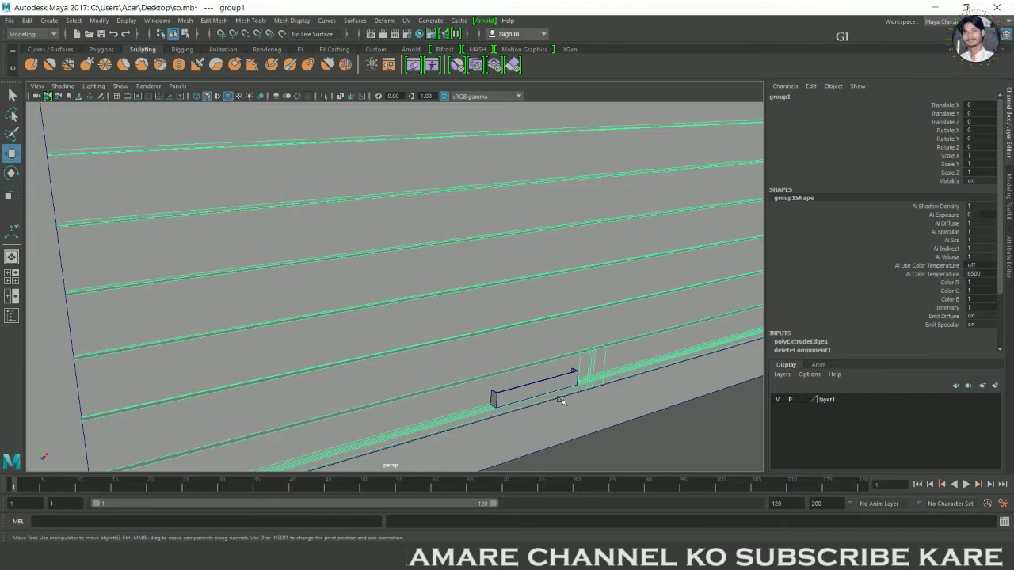
{"action": "left_click", "coordinate": [560, 399]}
{"action": "left_click", "coordinate": [542, 317]}
{"action": "left_click", "coordinate": [547, 395]}
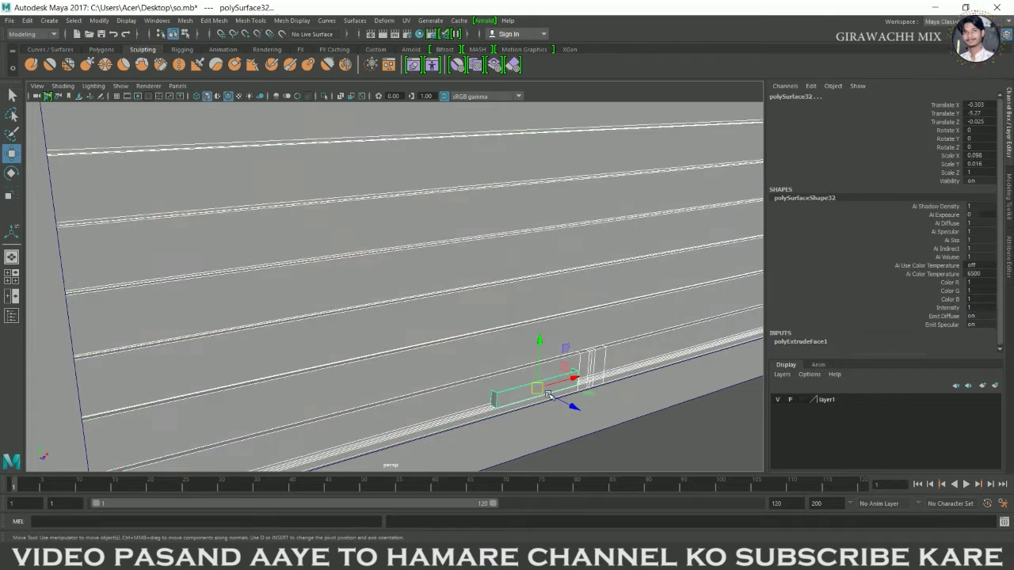
{"action": "scroll", "coordinate": [621, 324], "scroll_direction": "down", "scroll_amount": 5}
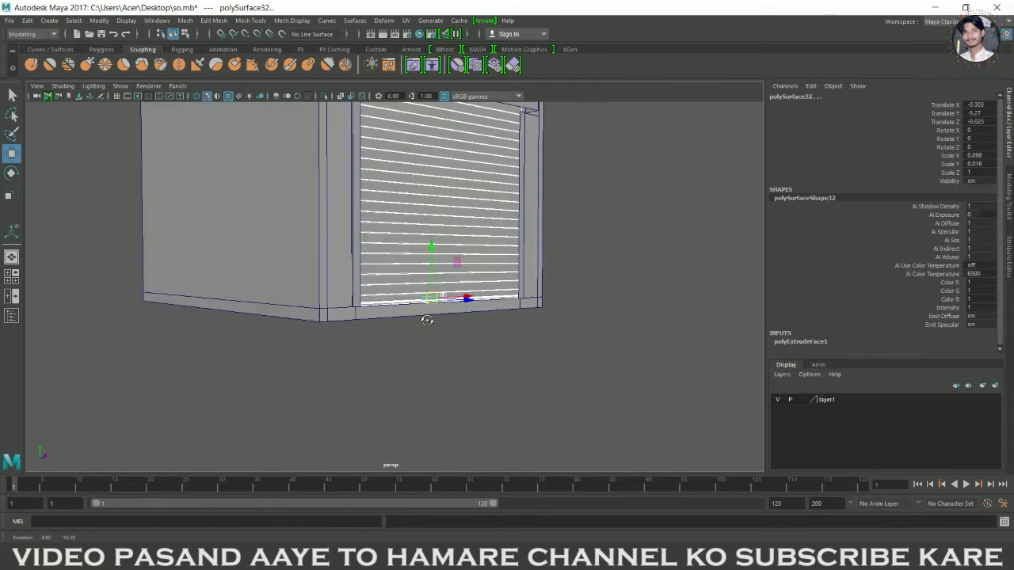
{"action": "left_click_drag", "start_coordinate": [420, 316], "coordinate": [428, 402], "text": "alt"}
{"action": "left_click_drag", "start_coordinate": [489, 322], "coordinate": [434, 327], "text": "alt"}
{"action": "scroll", "coordinate": [450, 328], "scroll_direction": "up", "scroll_amount": 4}
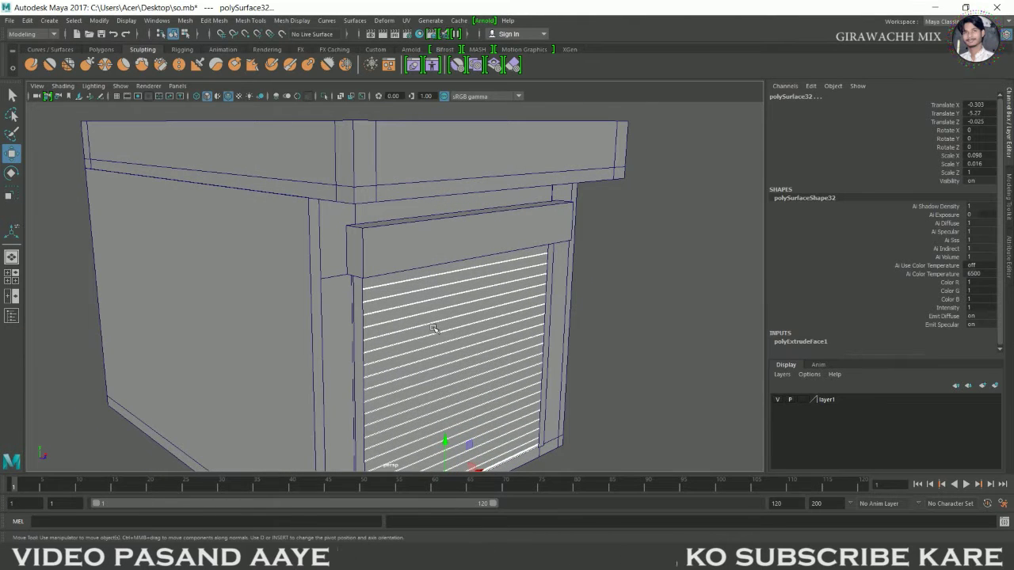
{"action": "scroll", "coordinate": [476, 334], "scroll_direction": "down", "scroll_amount": 5}
{"action": "left_click_drag", "start_coordinate": [419, 330], "coordinate": [491, 346], "text": "alt"}
{"action": "scroll", "coordinate": [494, 349], "scroll_direction": "up", "scroll_amount": 3}
{"action": "left_click_drag", "start_coordinate": [432, 333], "coordinate": [458, 333], "text": "alt"}
{"action": "scroll", "coordinate": [523, 376], "scroll_direction": "up", "scroll_amount": 2}
{"action": "left_click_drag", "start_coordinate": [467, 436], "coordinate": [473, 210]}
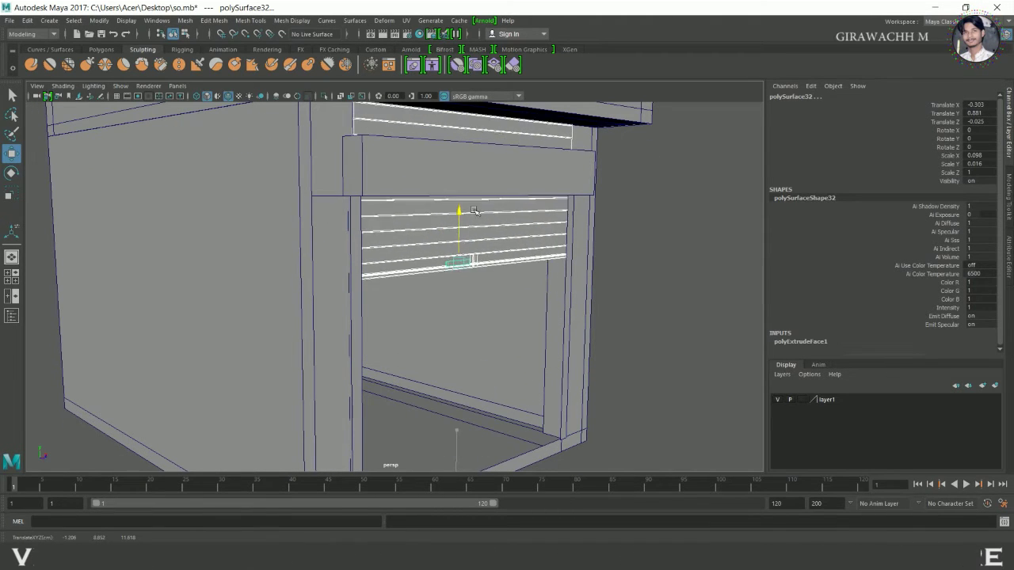
{"action": "scroll", "coordinate": [385, 394], "scroll_direction": "down", "scroll_amount": 5}
{"action": "mouse_move", "coordinate": [385, 394]}
{"action": "left_mouse_down", "text": "alt"}
{"action": "mouse_move", "coordinate": [340, 393]}
{"action": "mouse_move", "coordinate": [452, 395]}
{"action": "left_mouse_up", "text": "alt"}
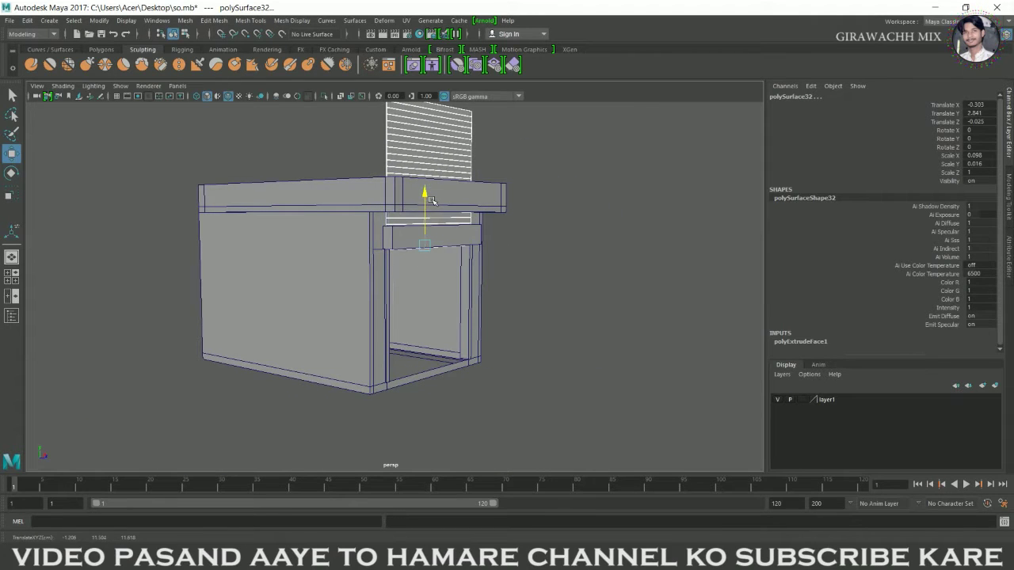
{"action": "mouse_move", "coordinate": [430, 206]}
{"action": "left_mouse_down", "text": "alt"}
{"action": "mouse_move", "coordinate": [369, 326]}
{"action": "mouse_move", "coordinate": [534, 330]}
{"action": "mouse_move", "coordinate": [473, 253]}
{"action": "mouse_move", "coordinate": [447, 186]}
{"action": "left_mouse_up", "text": "alt"}
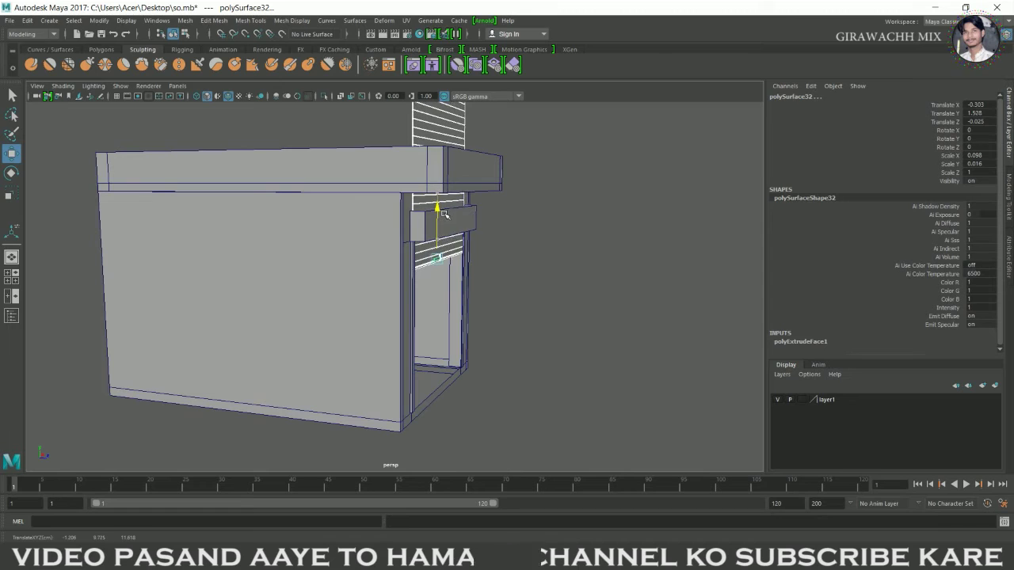
{"action": "mouse_move", "coordinate": [373, 317]}
{"action": "left_mouse_down", "text": "alt"}
{"action": "mouse_move", "coordinate": [514, 321]}
{"action": "mouse_move", "coordinate": [458, 327]}
{"action": "left_mouse_up", "text": "alt"}
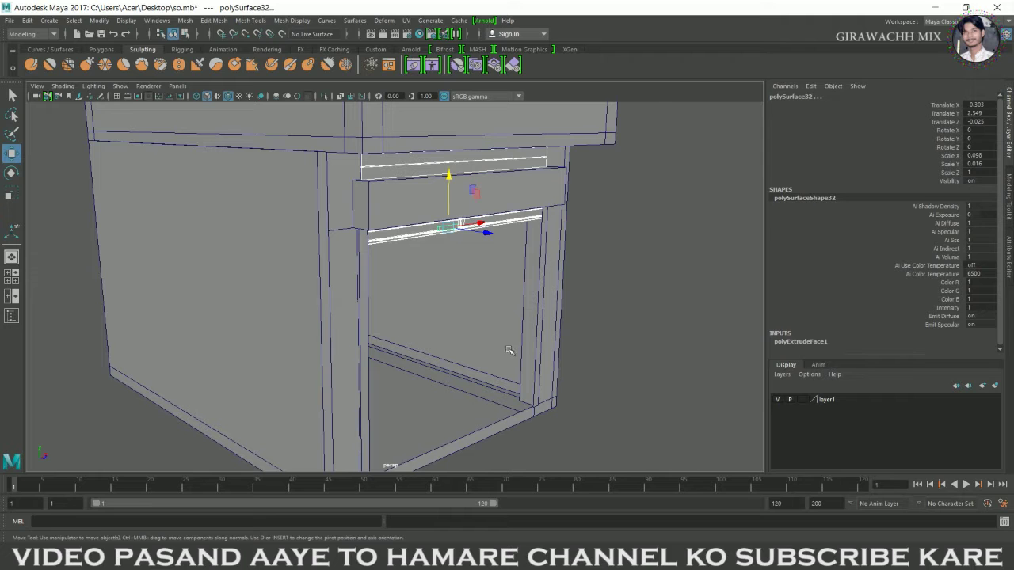
{"action": "scroll", "coordinate": [469, 343], "scroll_direction": "down", "scroll_amount": 5}
{"action": "mouse_move", "coordinate": [469, 342]}
{"action": "left_mouse_down", "text": "alt"}
{"action": "mouse_move", "coordinate": [331, 339]}
{"action": "mouse_move", "coordinate": [377, 327]}
{"action": "mouse_move", "coordinate": [460, 336]}
{"action": "left_mouse_up", "text": "alt"}
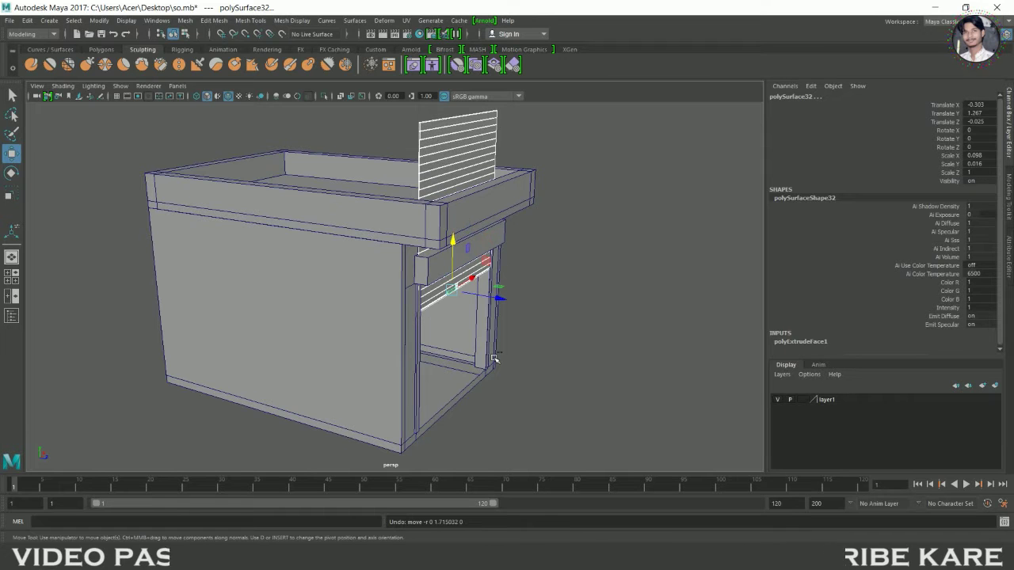
{"action": "scroll", "coordinate": [457, 369], "scroll_direction": "up", "scroll_amount": 5}
{"action": "mouse_move", "coordinate": [457, 370]}
{"action": "left_mouse_down", "text": "alt"}
{"action": "mouse_move", "coordinate": [473, 404]}
{"action": "mouse_move", "coordinate": [483, 380]}
{"action": "mouse_move", "coordinate": [443, 341]}
{"action": "mouse_move", "coordinate": [582, 349]}
{"action": "mouse_move", "coordinate": [372, 350]}
{"action": "mouse_move", "coordinate": [502, 346]}
{"action": "mouse_move", "coordinate": [443, 349]}
{"action": "left_mouse_up", "text": "alt"}
{"action": "scroll", "coordinate": [364, 352], "scroll_direction": "down", "scroll_amount": 2}
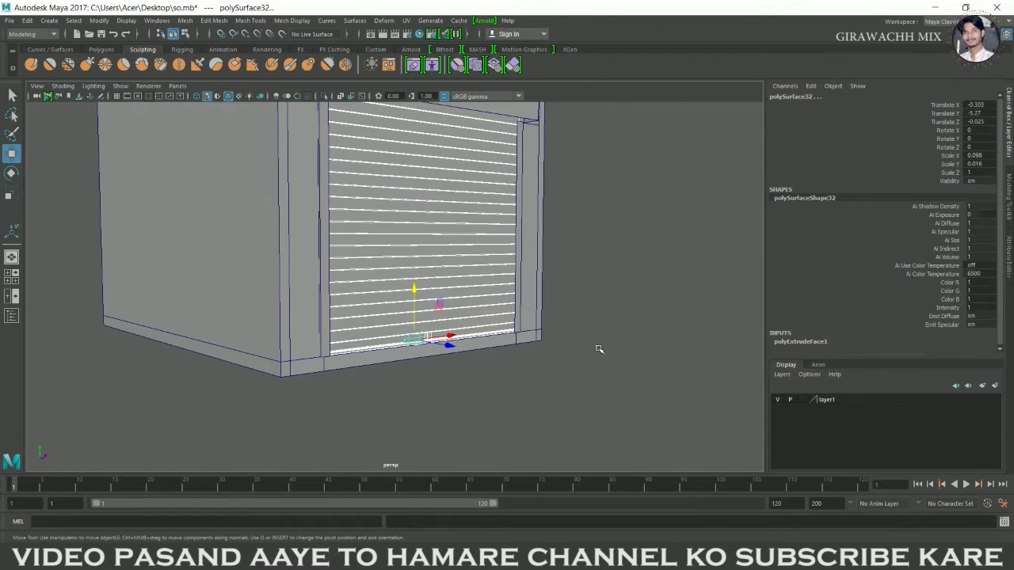
{"action": "scroll", "coordinate": [599, 350], "scroll_direction": "down", "scroll_amount": 3}
{"action": "mouse_move", "coordinate": [600, 349]}
{"action": "left_mouse_down", "text": "alt"}
{"action": "mouse_move", "coordinate": [550, 403]}
{"action": "mouse_move", "coordinate": [641, 338]}
{"action": "left_mouse_up", "text": "alt"}
{"action": "left_click", "coordinate": [657, 382]}
{"action": "left_click_drag", "start_coordinate": [658, 382], "coordinate": [483, 360], "text": "alt"}
{"action": "scroll", "coordinate": [435, 353], "scroll_direction": "up", "scroll_amount": 3}
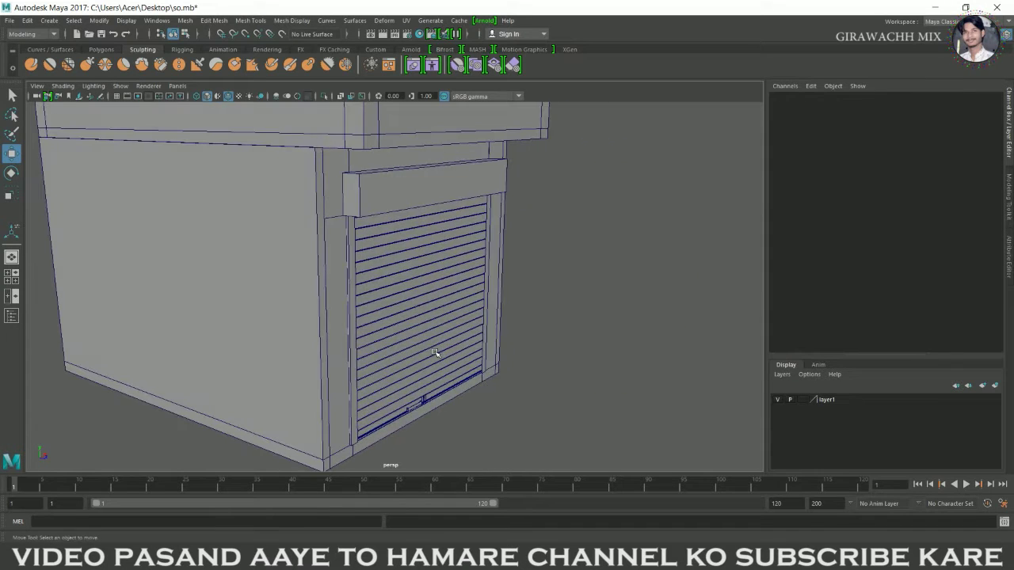
Step: Marquee-select shutter group1, then switch to the top, perspective, front and side four-view layout
{"action": "scroll", "coordinate": [434, 353], "scroll_direction": "up", "scroll_amount": 2}
{"action": "scroll", "coordinate": [522, 310], "scroll_direction": "down", "scroll_amount": 3}
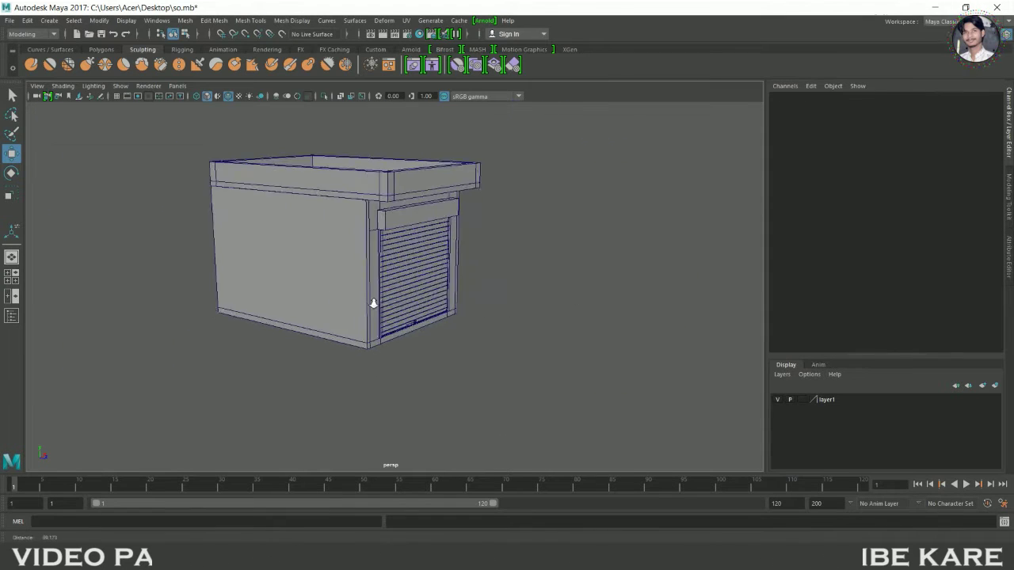
{"action": "left_click_drag", "start_coordinate": [522, 310], "coordinate": [467, 310], "text": "alt"}
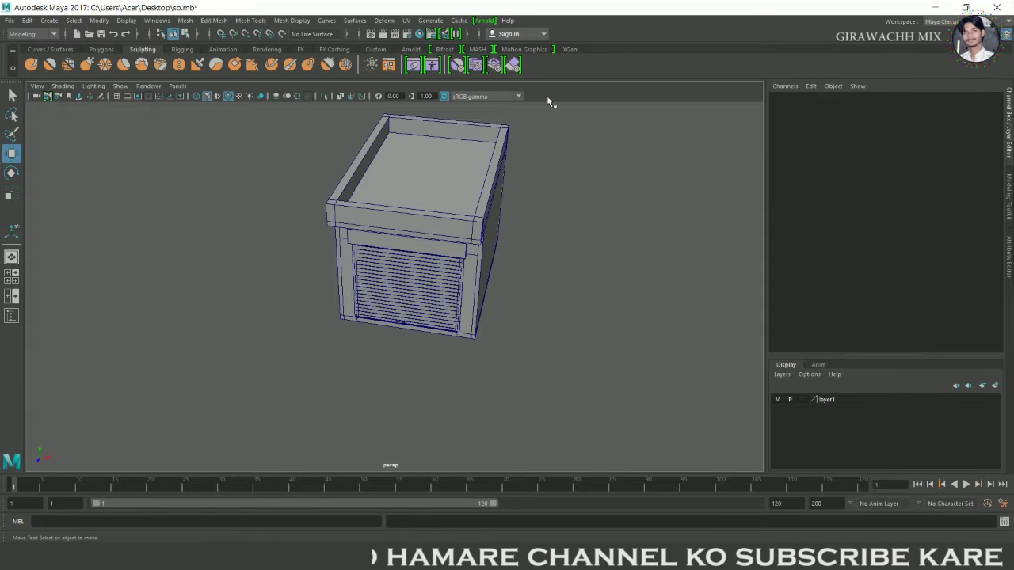
{"action": "mouse_move", "coordinate": [403, 326]}
{"action": "left_mouse_down", "text": "alt"}
{"action": "mouse_move", "coordinate": [470, 346]}
{"action": "mouse_move", "coordinate": [529, 330]}
{"action": "mouse_move", "coordinate": [424, 335]}
{"action": "mouse_move", "coordinate": [477, 375]}
{"action": "mouse_move", "coordinate": [446, 278]}
{"action": "mouse_move", "coordinate": [351, 322]}
{"action": "mouse_move", "coordinate": [536, 325]}
{"action": "left_mouse_up", "text": "alt"}
{"action": "scroll", "coordinate": [425, 335], "scroll_direction": "up", "scroll_amount": 2}
{"action": "scroll", "coordinate": [457, 276], "scroll_direction": "up", "scroll_amount": 1}
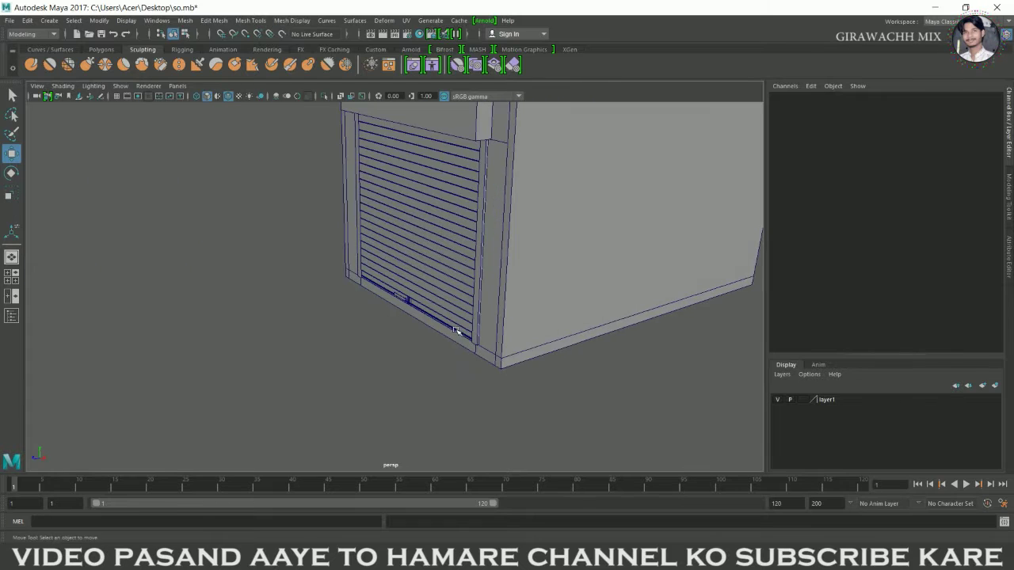
{"action": "scroll", "coordinate": [457, 332], "scroll_direction": "down", "scroll_amount": 5}
{"action": "left_click_drag", "start_coordinate": [621, 406], "coordinate": [695, 456]}
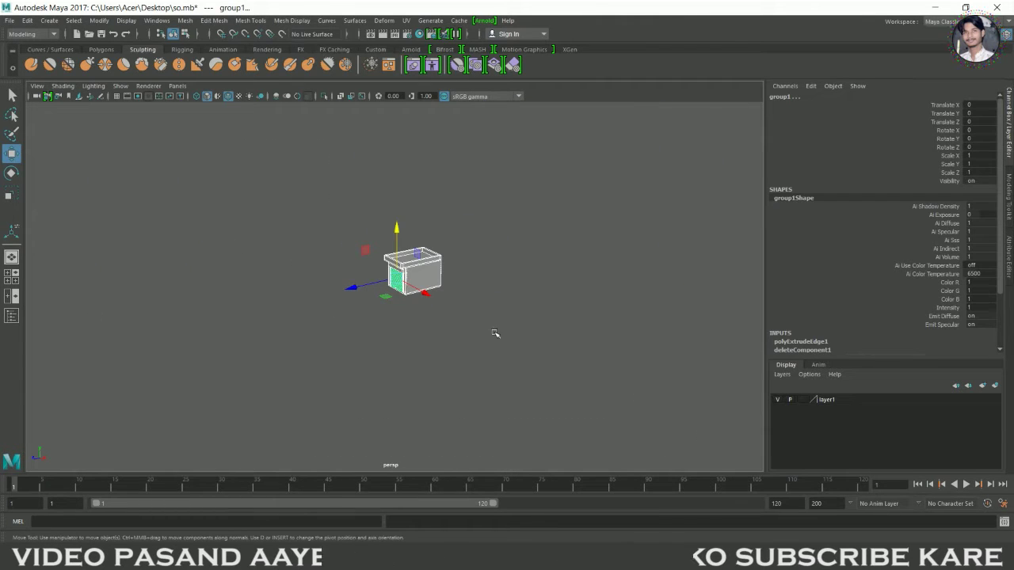
{"action": "key", "text": "space"}
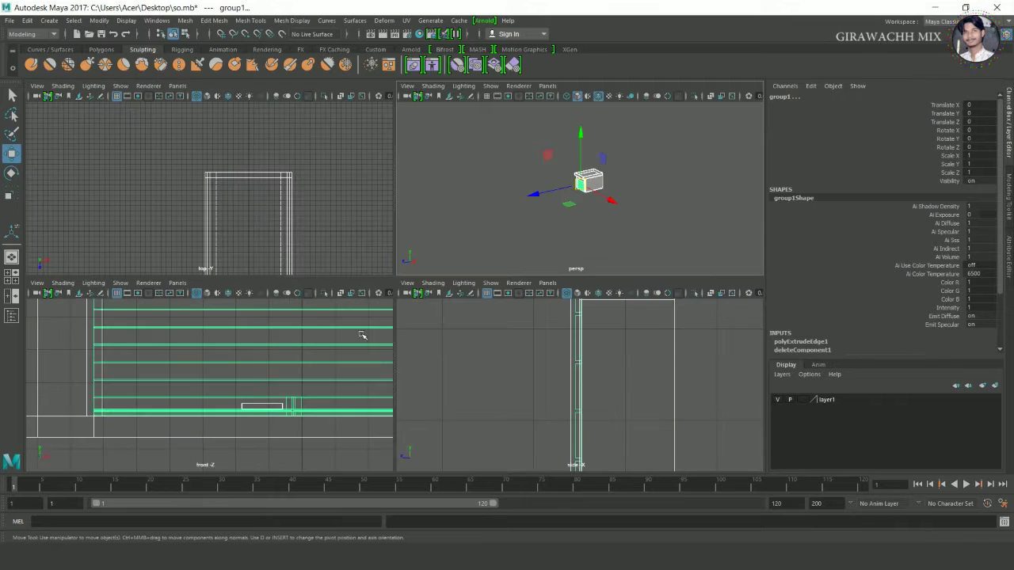
Step: In the enlarged front view, frame shutter group1 and raise it to Translate Y 0.658
{"action": "key", "text": "space"}
{"action": "key", "text": "f"}
{"action": "scroll", "coordinate": [332, 346], "scroll_direction": "up", "scroll_amount": 3}
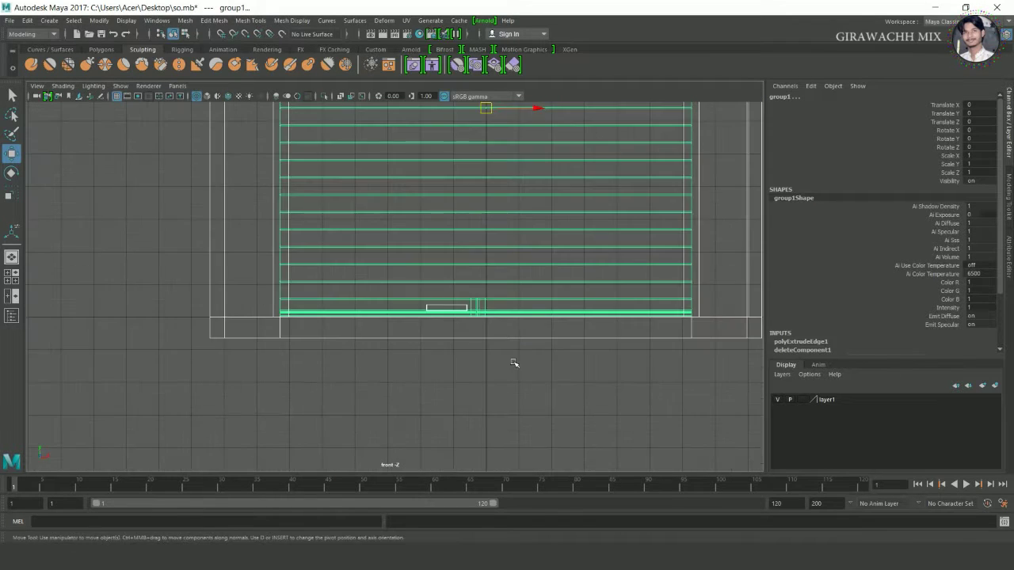
{"action": "middle_click_drag", "start_coordinate": [515, 362], "coordinate": [436, 422], "text": "alt"}
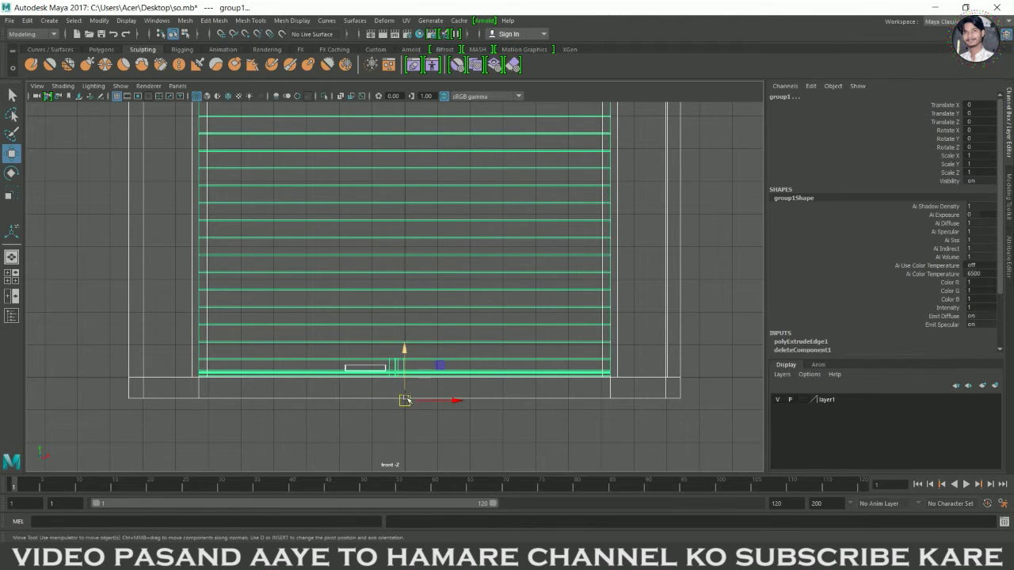
{"action": "scroll", "coordinate": [405, 400], "scroll_direction": "up", "scroll_amount": 2}
{"action": "scroll", "coordinate": [289, 344], "scroll_direction": "up", "scroll_amount": 2}
{"action": "scroll", "coordinate": [449, 358], "scroll_direction": "up", "scroll_amount": 1}
{"action": "mouse_move", "coordinate": [446, 329]}
{"action": "left_mouse_down"}
{"action": "mouse_move", "coordinate": [445, 256]}
{"action": "mouse_move", "coordinate": [450, 280]}
{"action": "left_mouse_up"}
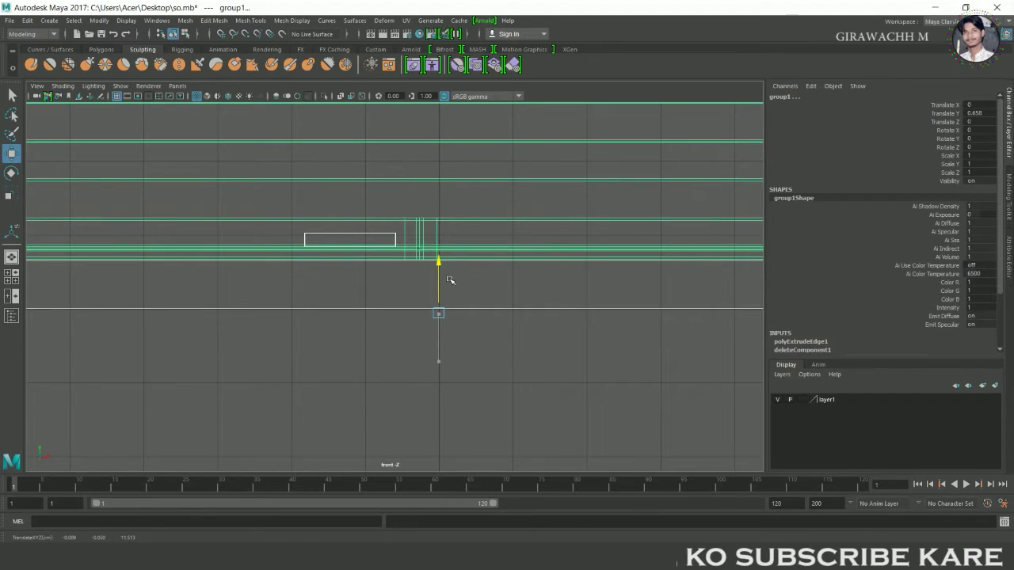
Step: Deselect the shutter and check in all four views that it still covers the doorway
{"action": "key", "text": "space"}
{"action": "key", "text": "space"}
{"action": "key", "text": "space"}
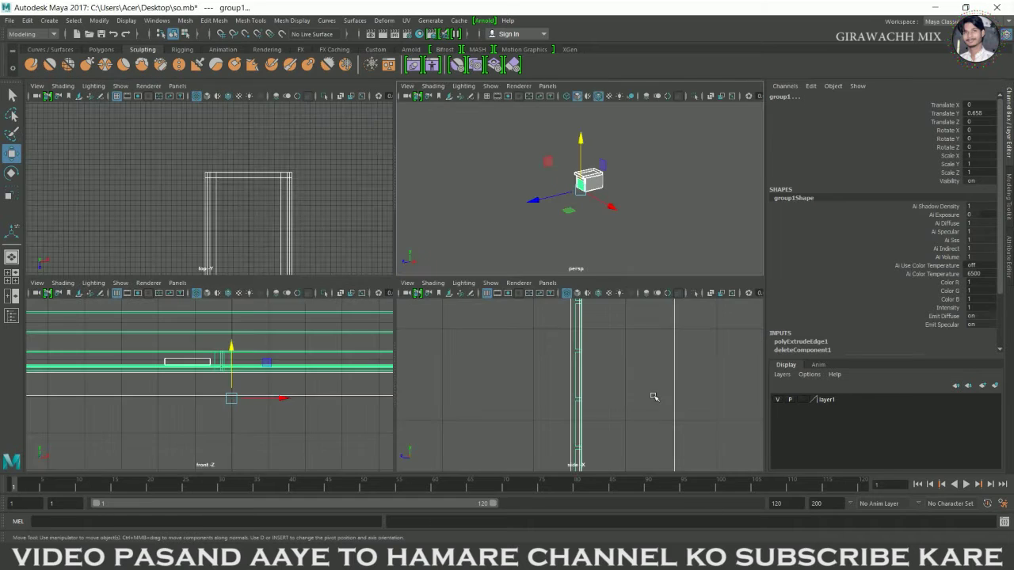
{"action": "key", "text": "space"}
{"action": "scroll", "coordinate": [508, 270], "scroll_direction": "down", "scroll_amount": 5}
{"action": "scroll", "coordinate": [542, 222], "scroll_direction": "down", "scroll_amount": 3}
{"action": "scroll", "coordinate": [482, 172], "scroll_direction": "down", "scroll_amount": 2}
{"action": "key", "text": "space"}
{"action": "left_click", "coordinate": [557, 266]}
{"action": "mouse_move", "coordinate": [557, 266]}
{"action": "left_mouse_down", "text": "alt"}
{"action": "mouse_move", "coordinate": [443, 274]}
{"action": "mouse_move", "coordinate": [590, 263]}
{"action": "mouse_move", "coordinate": [444, 273]}
{"action": "left_mouse_up", "text": "alt"}
{"action": "scroll", "coordinate": [443, 274], "scroll_direction": "up", "scroll_amount": 3}
{"action": "scroll", "coordinate": [590, 263], "scroll_direction": "down", "scroll_amount": 3}
{"action": "scroll", "coordinate": [590, 263], "scroll_direction": "up", "scroll_amount": 3}
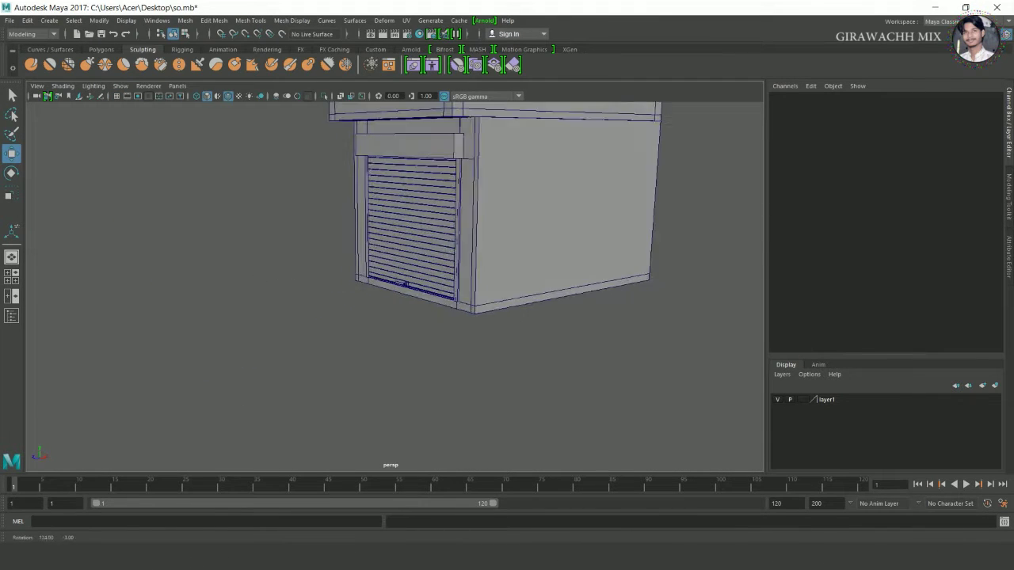
{"action": "scroll", "coordinate": [404, 283], "scroll_direction": "up", "scroll_amount": 2}
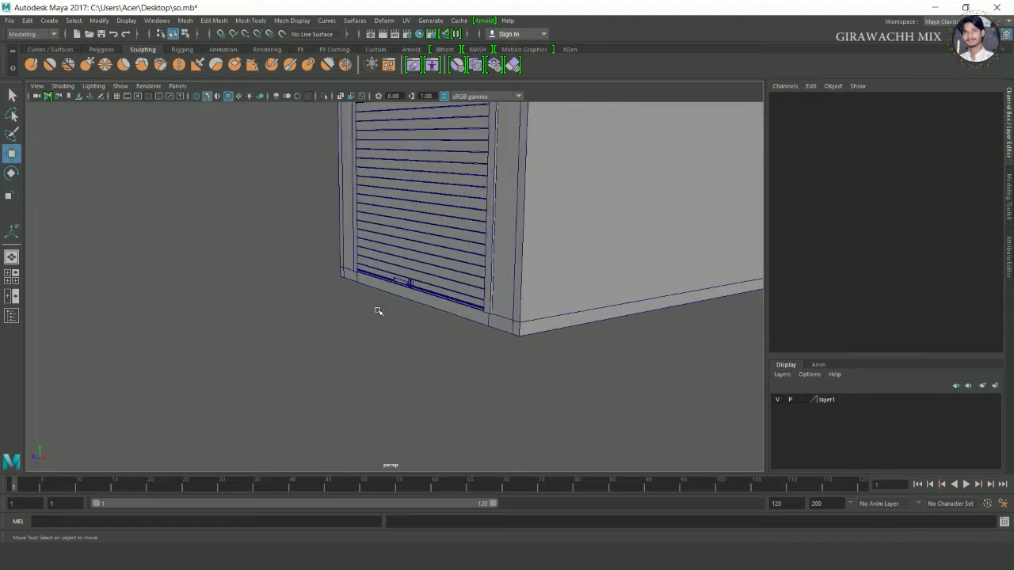
{"action": "scroll", "coordinate": [380, 309], "scroll_direction": "down", "scroll_amount": 4}
{"action": "scroll", "coordinate": [262, 312], "scroll_direction": "up", "scroll_amount": 1}
{"action": "left_click_drag", "start_coordinate": [262, 312], "coordinate": [330, 299], "text": "alt"}
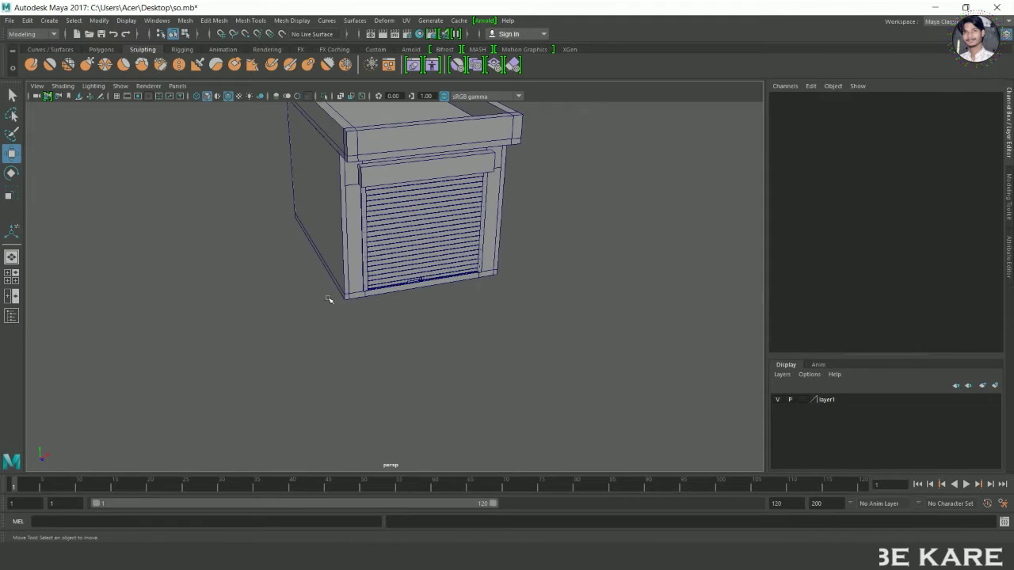
{"action": "key", "text": "space"}
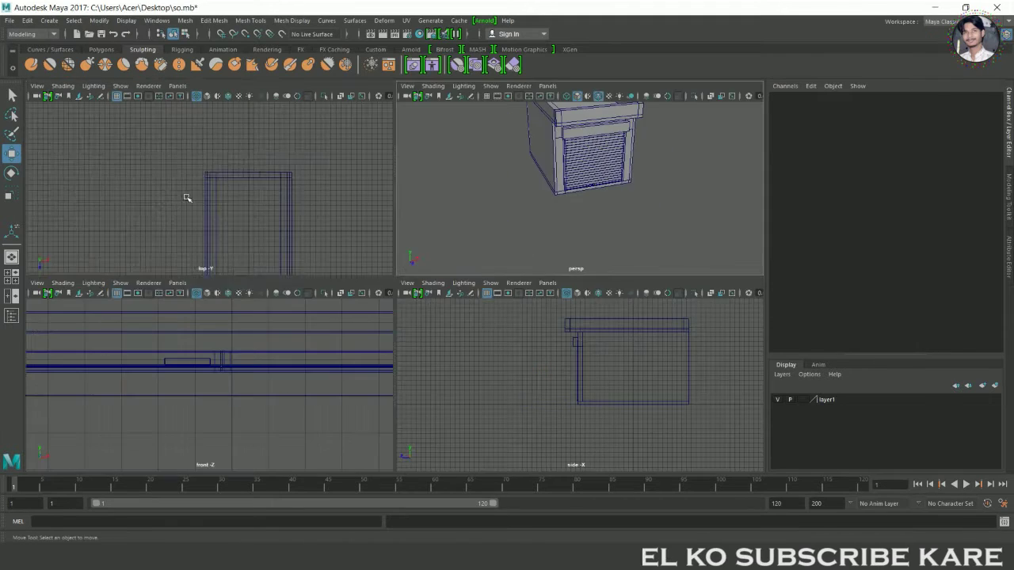
Step: In the top view, draw polygon plane pPlane2 larger than the kiosk base, then return to perspective
{"action": "key", "text": "space"}
{"action": "scroll", "coordinate": [523, 280], "scroll_direction": "down", "scroll_amount": 2}
{"action": "right_click", "coordinate": [560, 229], "text": "shift"}
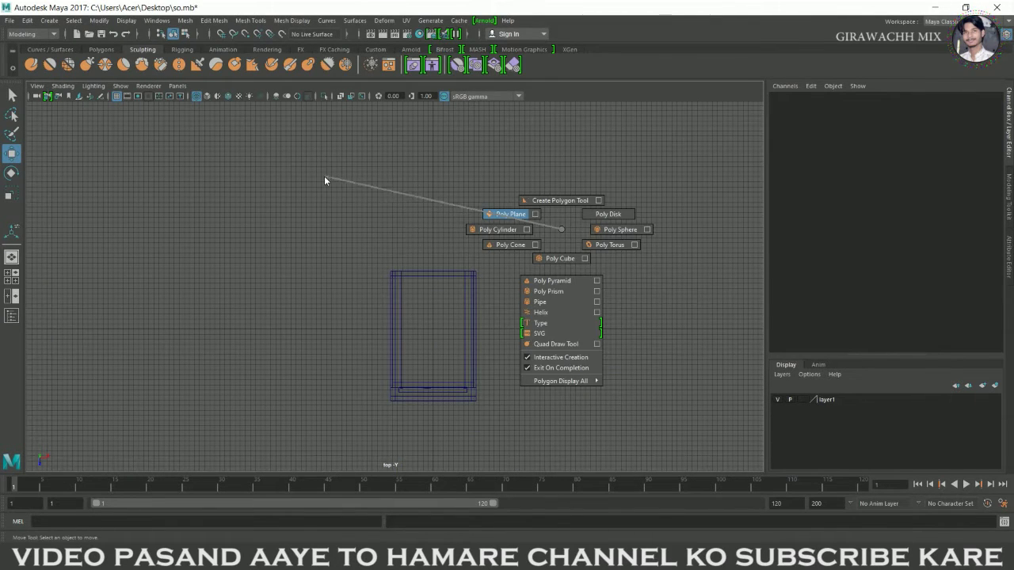
{"action": "right_click_drag", "start_coordinate": [537, 229], "coordinate": [326, 180], "text": "shift"}
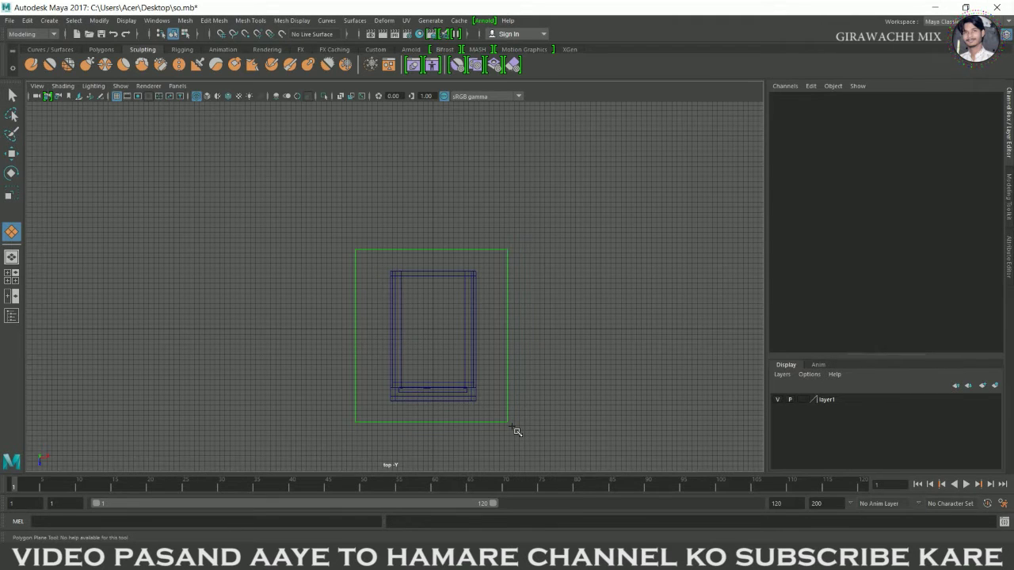
{"action": "left_click_drag", "start_coordinate": [517, 431], "coordinate": [507, 421]}
{"action": "key", "text": "space"}
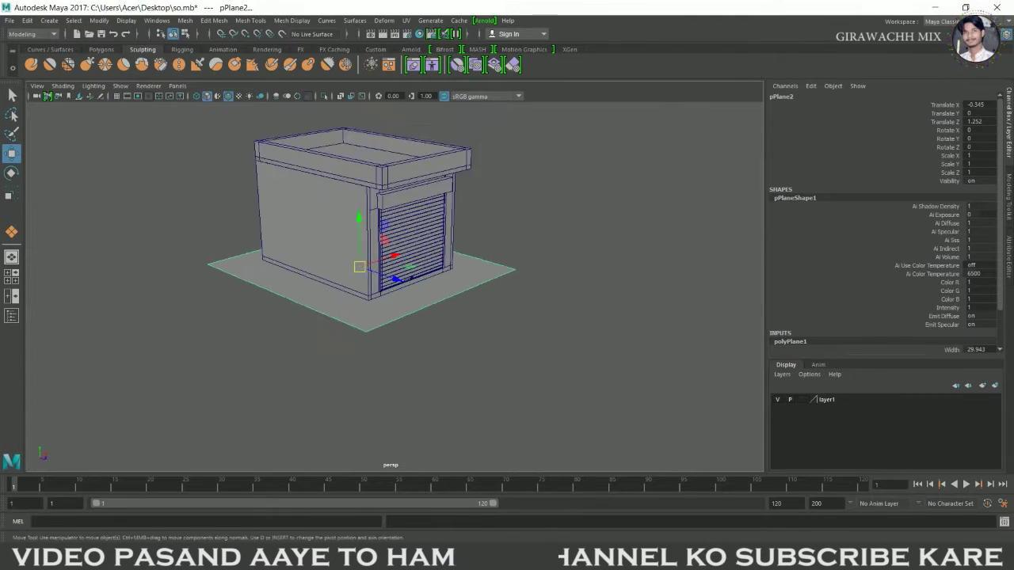
{"action": "left_click", "coordinate": [502, 306]}
Step: Select the ground plane pPlane2 and put it into Edge component mode
{"action": "mouse_move", "coordinate": [502, 306]}
{"action": "left_mouse_down", "text": "alt"}
{"action": "mouse_move", "coordinate": [595, 301]}
{"action": "mouse_move", "coordinate": [373, 327]}
{"action": "mouse_move", "coordinate": [237, 301]}
{"action": "mouse_move", "coordinate": [261, 291]}
{"action": "mouse_move", "coordinate": [227, 285]}
{"action": "mouse_move", "coordinate": [181, 298]}
{"action": "mouse_move", "coordinate": [236, 285]}
{"action": "mouse_move", "coordinate": [437, 288]}
{"action": "mouse_move", "coordinate": [343, 281]}
{"action": "mouse_move", "coordinate": [389, 285]}
{"action": "left_mouse_up", "text": "alt"}
{"action": "scroll", "coordinate": [236, 285], "scroll_direction": "up", "scroll_amount": 5}
{"action": "scroll", "coordinate": [389, 285], "scroll_direction": "down", "scroll_amount": 2}
{"action": "scroll", "coordinate": [396, 240], "scroll_direction": "down", "scroll_amount": 2}
{"action": "left_click", "coordinate": [444, 305]}
{"action": "mouse_move", "coordinate": [444, 305]}
{"action": "left_mouse_down", "text": "alt"}
{"action": "mouse_move", "coordinate": [539, 291]}
{"action": "mouse_move", "coordinate": [467, 318]}
{"action": "left_mouse_up", "text": "alt"}
{"action": "right_click", "coordinate": [441, 313]}
{"action": "left_click", "coordinate": [543, 227]}
{"action": "left_click", "coordinate": [486, 335]}
{"action": "left_click", "coordinate": [460, 291]}
{"action": "right_click_drag", "start_coordinate": [460, 290], "coordinate": [448, 226]}
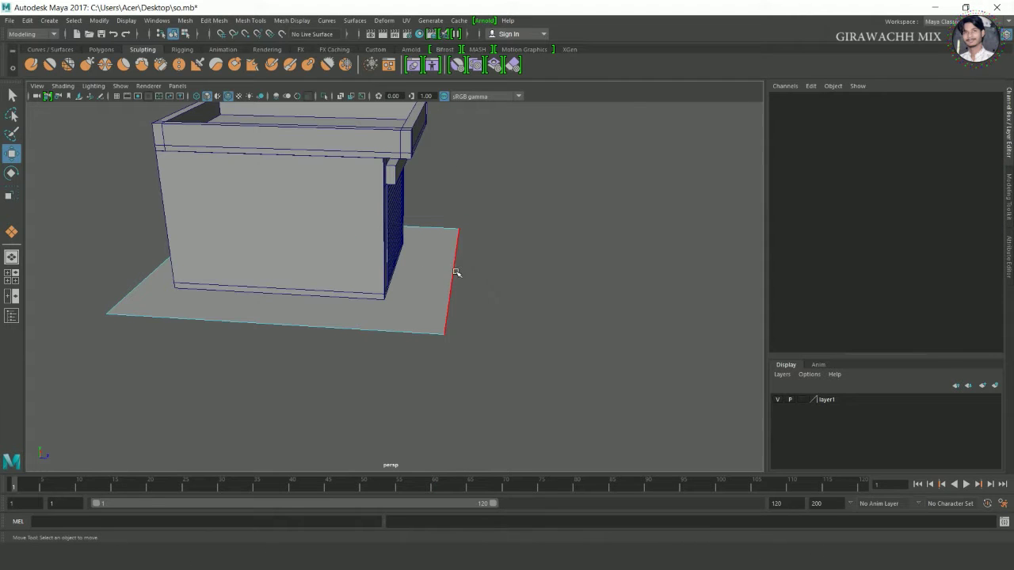
Step: Select the plane's outer border edges and apply Extrude Edge (polyExtrudeEdge2)
{"action": "left_click", "coordinate": [453, 272]}
{"action": "mouse_move", "coordinate": [517, 293]}
{"action": "left_mouse_down", "text": "alt"}
{"action": "mouse_move", "coordinate": [396, 289]}
{"action": "mouse_move", "coordinate": [392, 299]}
{"action": "left_mouse_up", "text": "alt"}
{"action": "left_click", "coordinate": [348, 297]}
{"action": "left_click", "coordinate": [375, 283]}
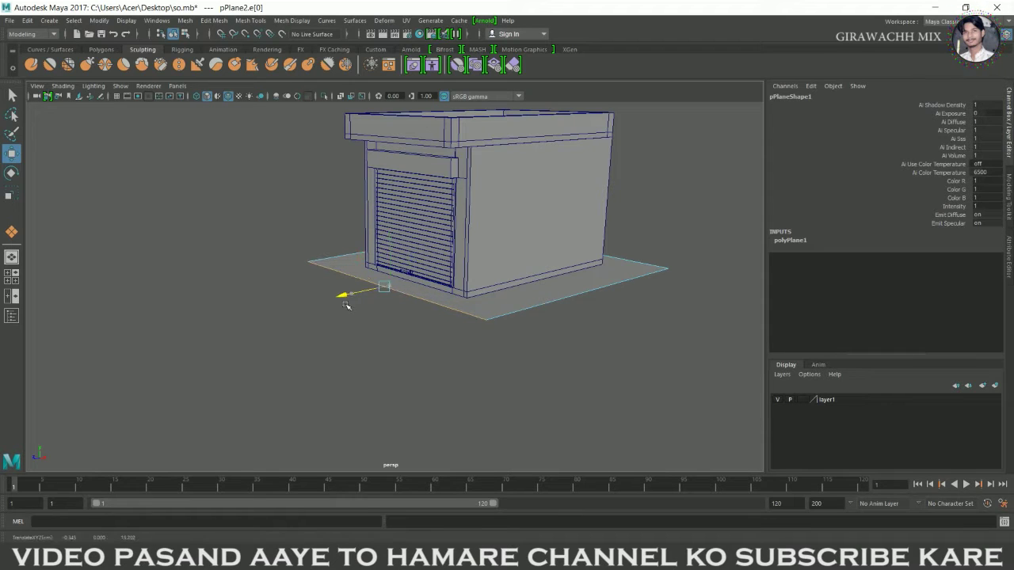
{"action": "left_click_drag", "start_coordinate": [346, 306], "coordinate": [346, 309], "text": "alt"}
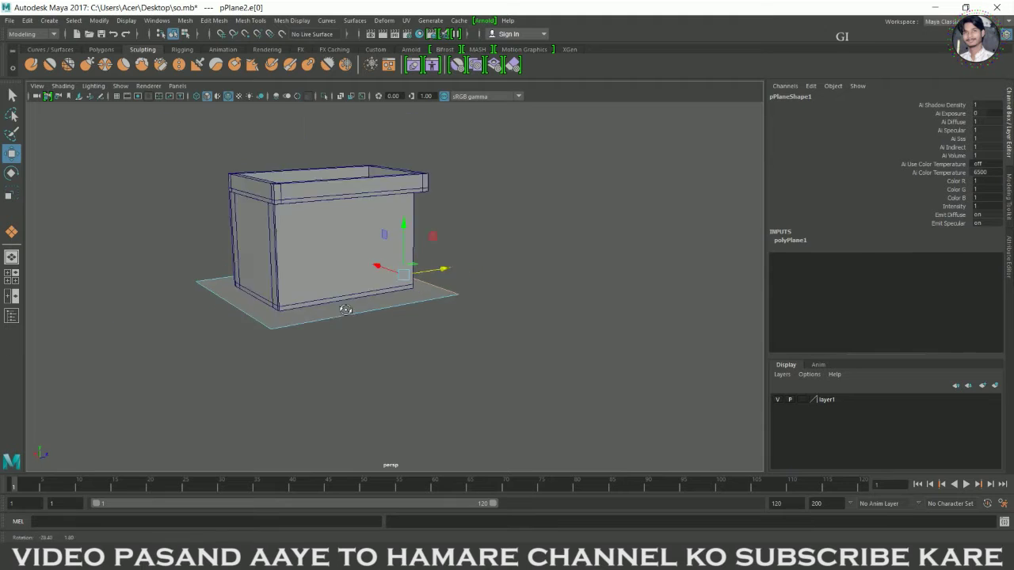
{"action": "left_click_drag", "start_coordinate": [347, 308], "coordinate": [317, 312], "text": "alt"}
{"action": "scroll", "coordinate": [223, 364], "scroll_direction": "up", "scroll_amount": 2}
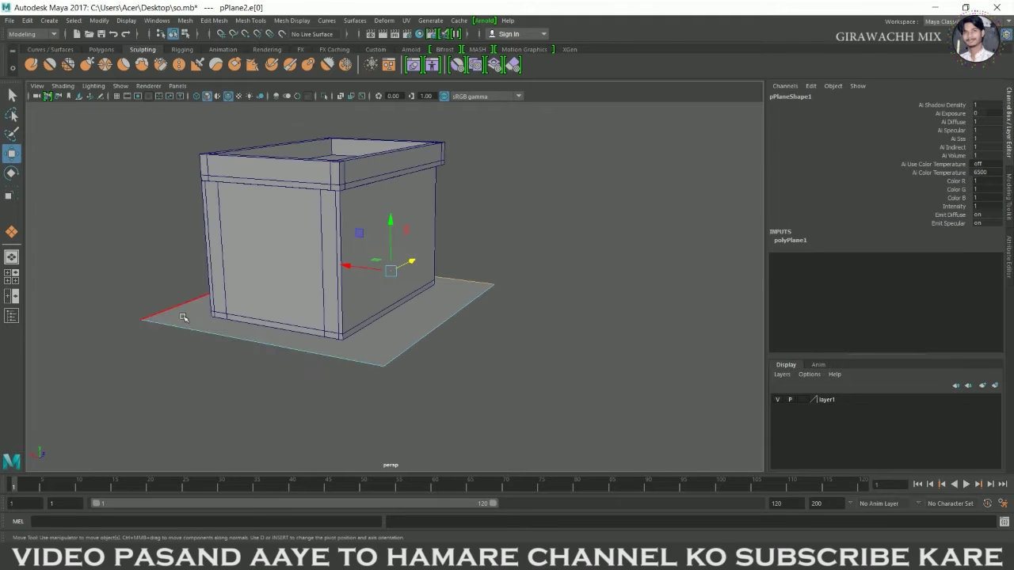
{"action": "left_click_drag", "start_coordinate": [530, 383], "coordinate": [396, 368], "text": "alt"}
{"action": "right_click_drag", "start_coordinate": [325, 336], "coordinate": [333, 359], "text": "shift"}
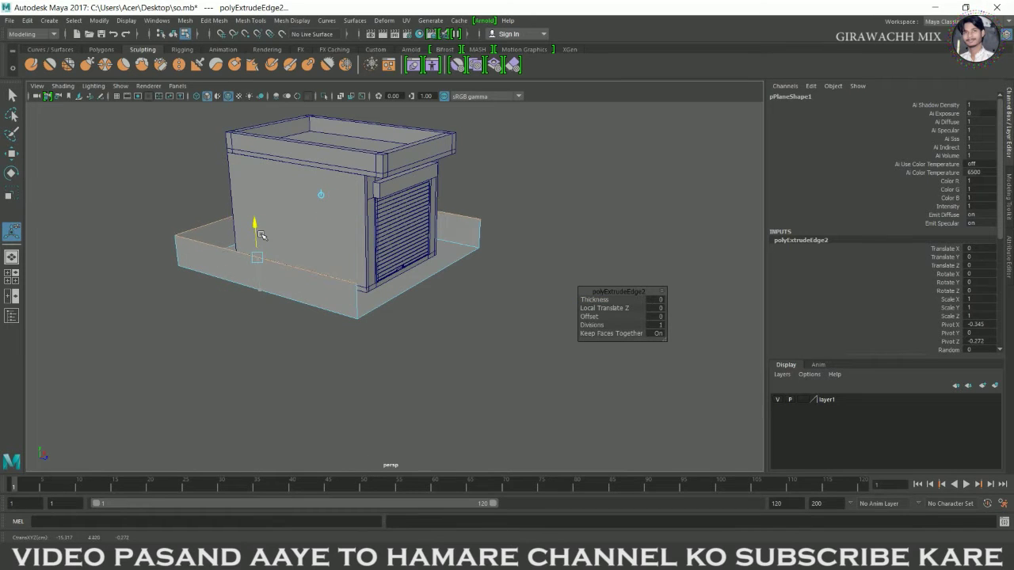
Step: Raise the extruded rim to Local Translate Z 4.824, then reselect pPlane2 facing the shutter
{"action": "mouse_move", "coordinate": [443, 332]}
{"action": "left_mouse_down", "text": "alt"}
{"action": "mouse_move", "coordinate": [391, 332]}
{"action": "mouse_move", "coordinate": [404, 337]}
{"action": "mouse_move", "coordinate": [291, 316]}
{"action": "mouse_move", "coordinate": [237, 238]}
{"action": "left_mouse_up", "text": "alt"}
{"action": "right_click_drag", "start_coordinate": [226, 229], "coordinate": [304, 178]}
{"action": "left_click_drag", "start_coordinate": [303, 177], "coordinate": [267, 337], "text": "alt"}
{"action": "left_click", "coordinate": [267, 336]}
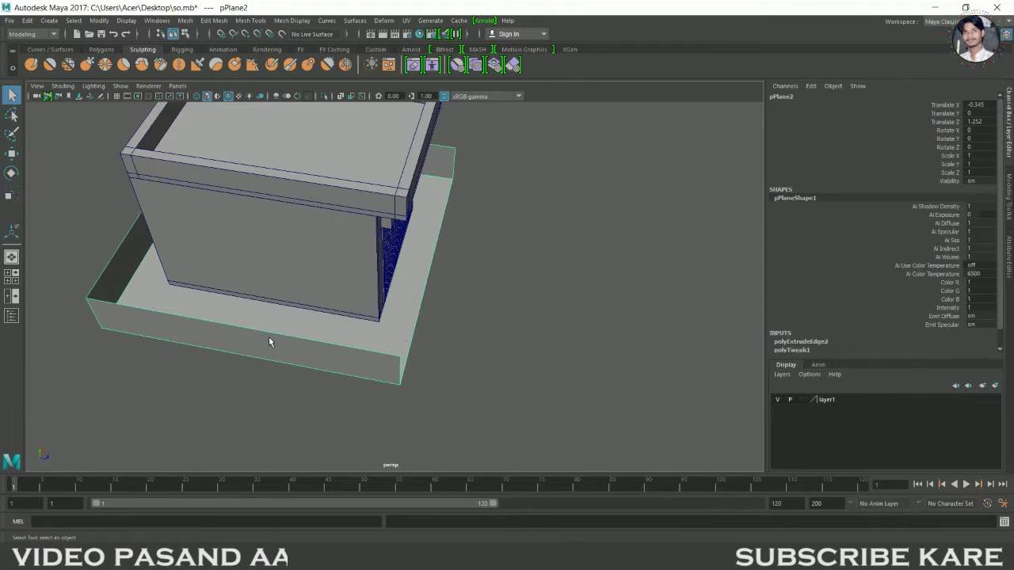
{"action": "mouse_move", "coordinate": [492, 333]}
{"action": "left_mouse_down", "text": "alt"}
{"action": "mouse_move", "coordinate": [525, 328]}
{"action": "mouse_move", "coordinate": [438, 303]}
{"action": "left_mouse_up", "text": "alt"}
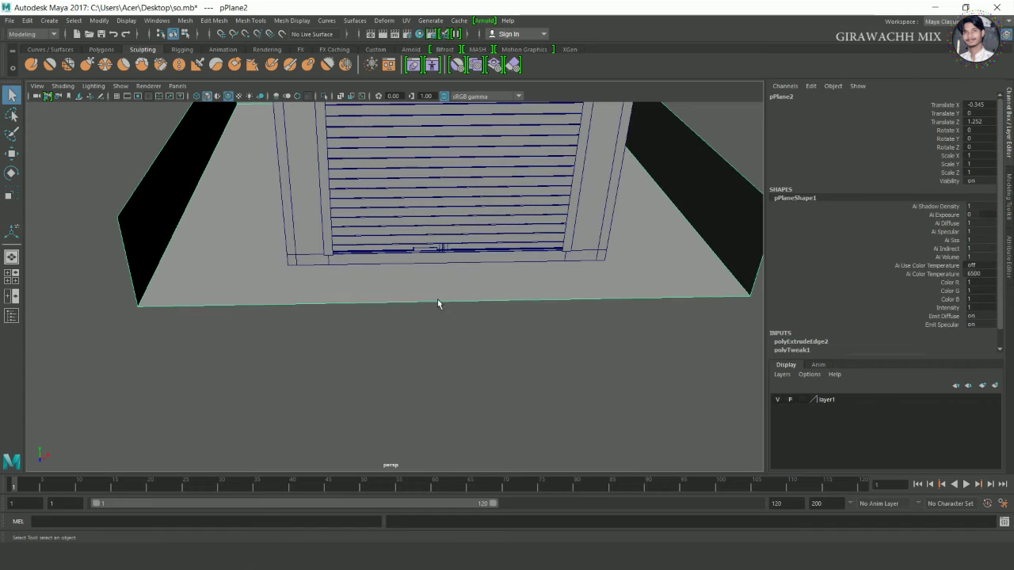
{"action": "mouse_move", "coordinate": [458, 278]}
{"action": "right_mouse_down", "text": "shift"}
{"action": "mouse_move", "coordinate": [425, 283]}
{"action": "mouse_move", "coordinate": [433, 294]}
{"action": "right_mouse_up", "text": "shift"}
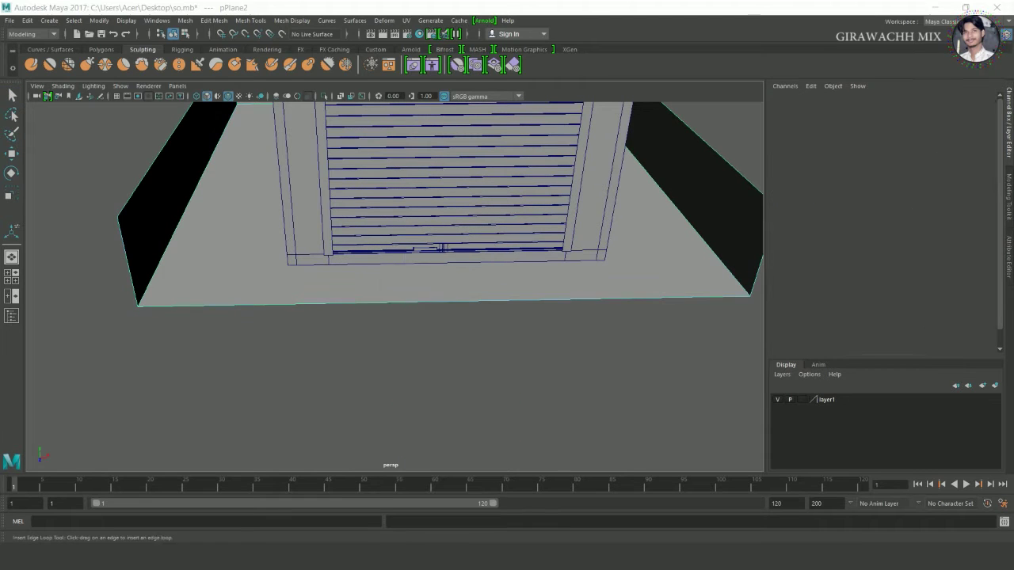
Step: Insert two edge loops (polySplitRing8) across the base floor and scale them wider apart along X
{"action": "left_click", "coordinate": [249, 272]}
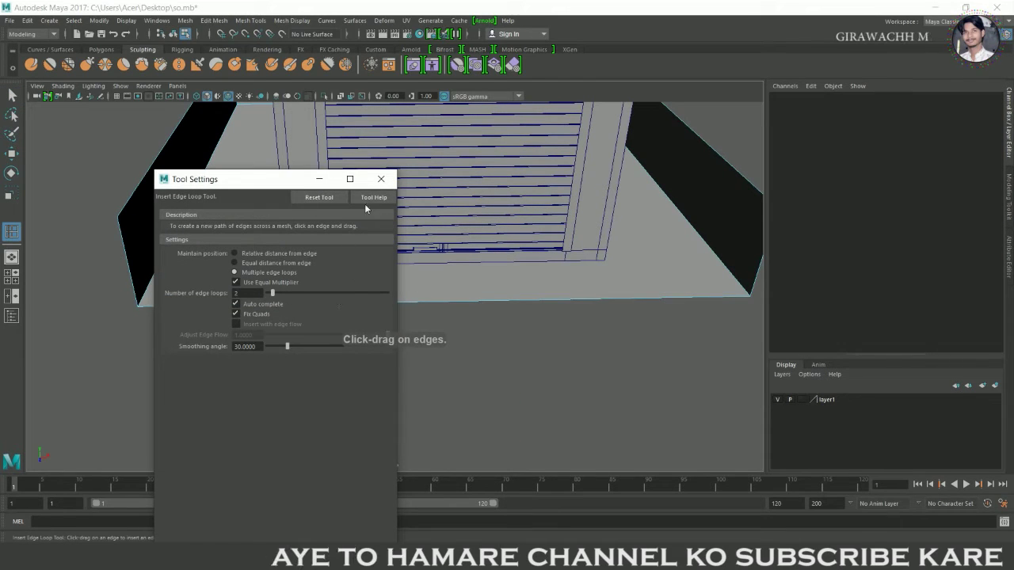
{"action": "left_click", "coordinate": [465, 300]}
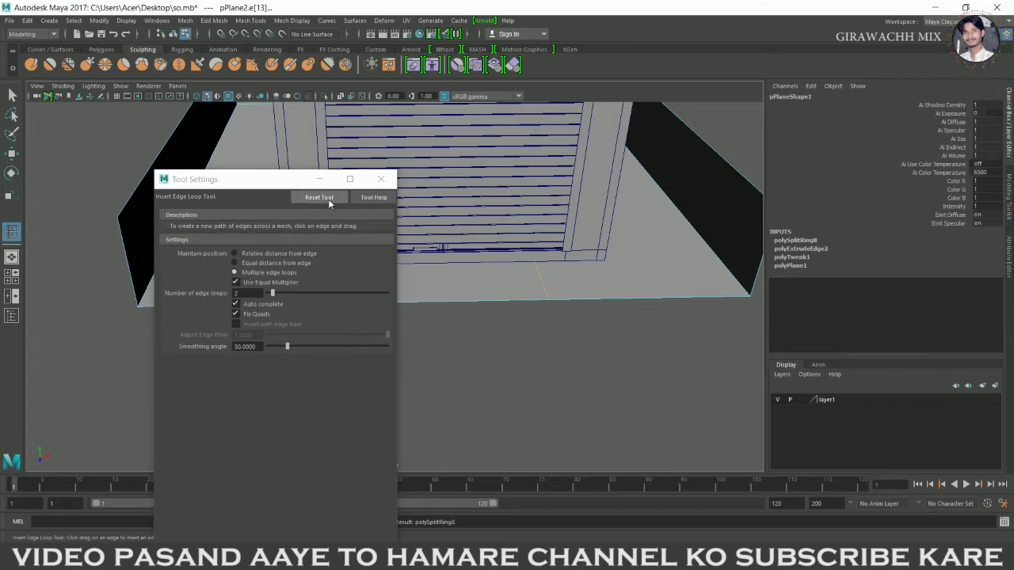
{"action": "left_click", "coordinate": [381, 179]}
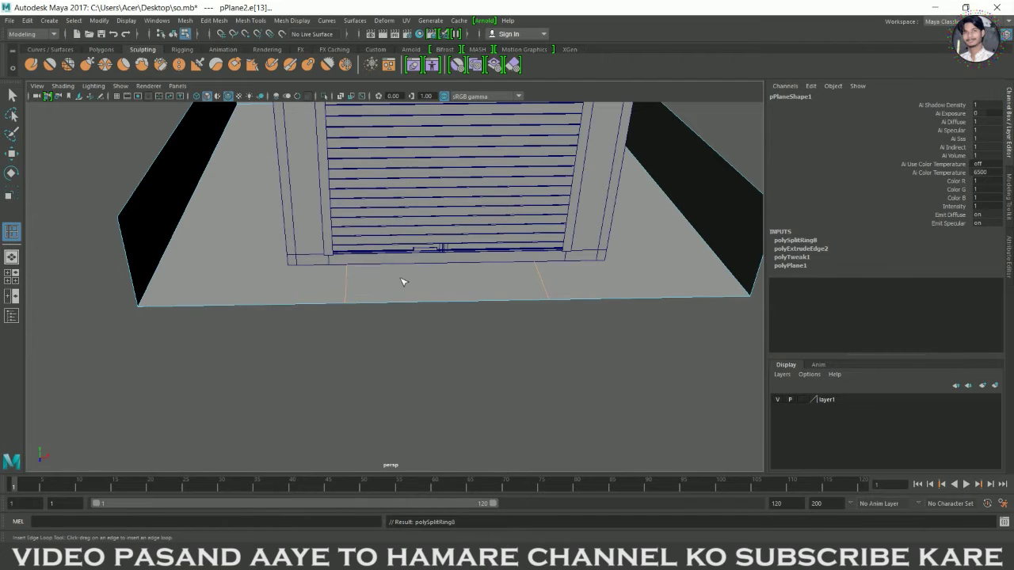
{"action": "key", "text": "r"}
{"action": "left_click_drag", "start_coordinate": [485, 150], "coordinate": [500, 150]}
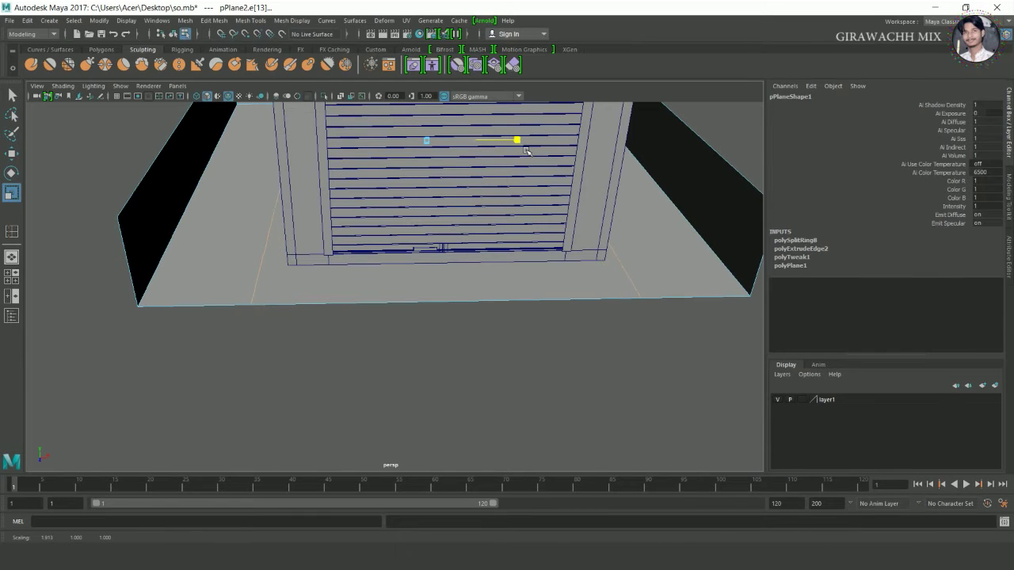
Step: Extrude the base's front bottom edges (polyExtrudeEdge3) and move them up into a low wall
{"action": "scroll", "coordinate": [526, 150], "scroll_direction": "down", "scroll_amount": 3}
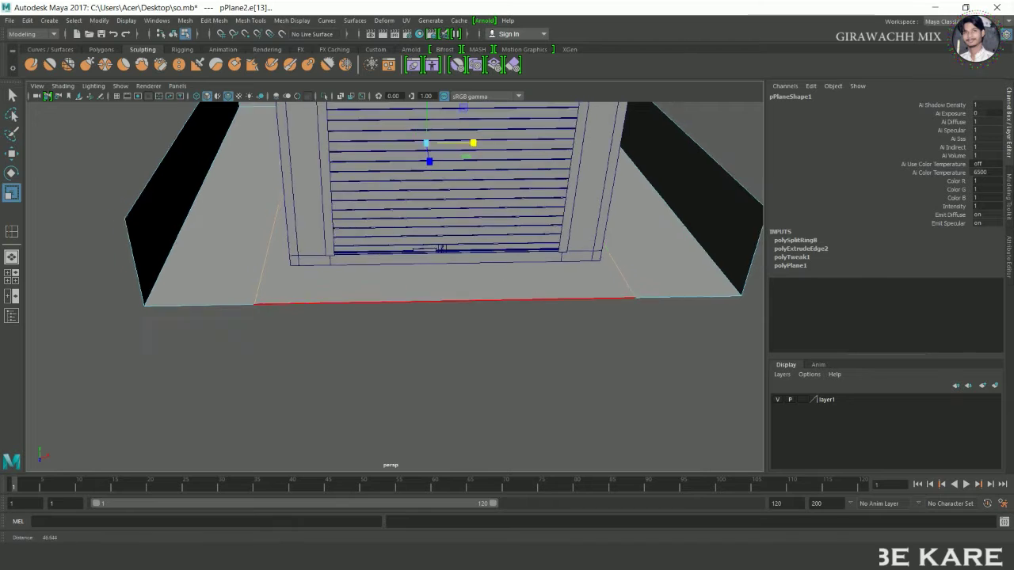
{"action": "left_click_drag", "start_coordinate": [526, 150], "coordinate": [412, 238], "text": "alt"}
{"action": "left_click", "coordinate": [340, 301]}
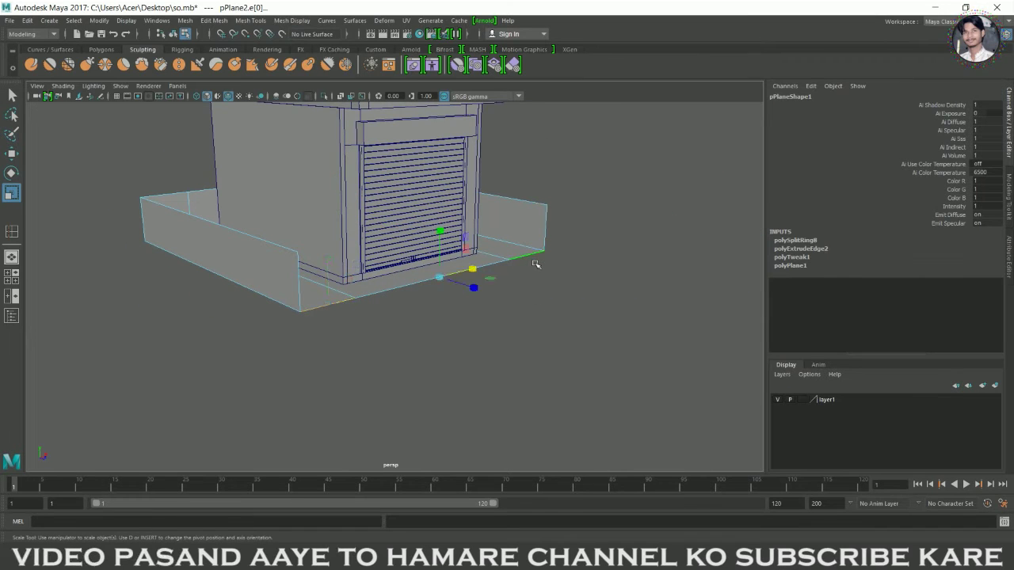
{"action": "key", "text": "w"}
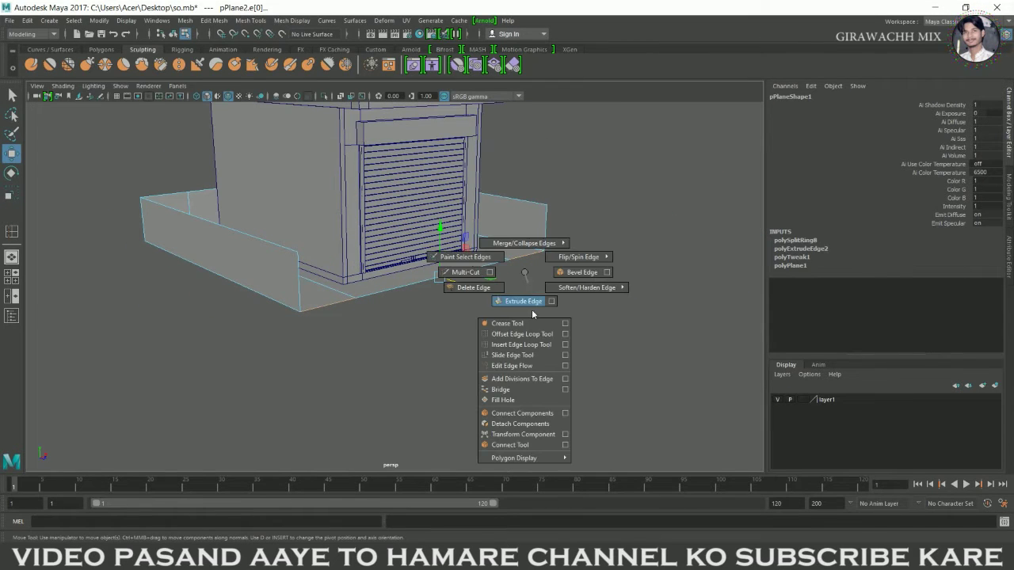
{"action": "right_click_drag", "start_coordinate": [532, 281], "coordinate": [523, 305], "text": "shift"}
{"action": "key", "text": "w"}
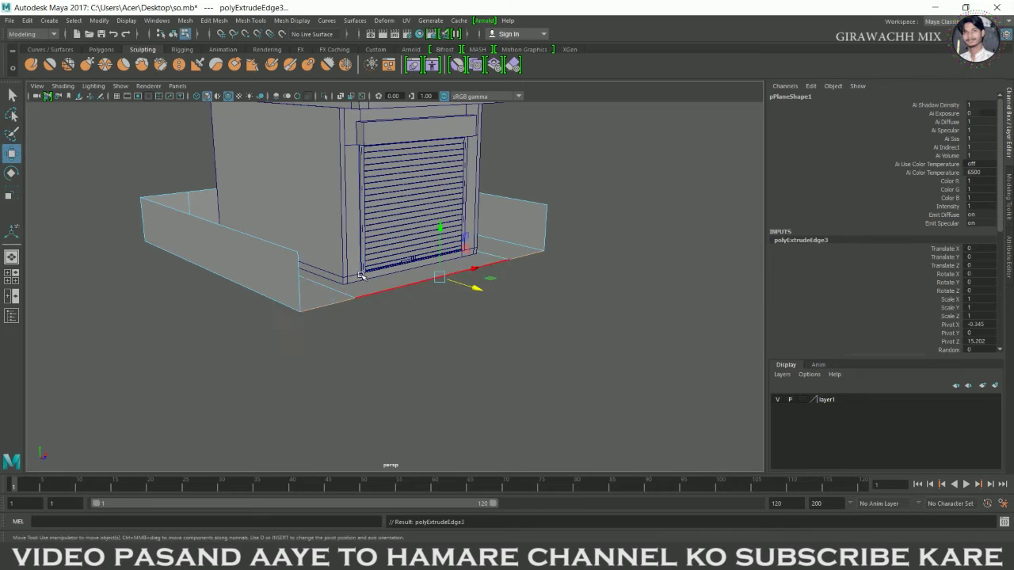
{"action": "left_click_drag", "start_coordinate": [456, 233], "coordinate": [445, 182]}
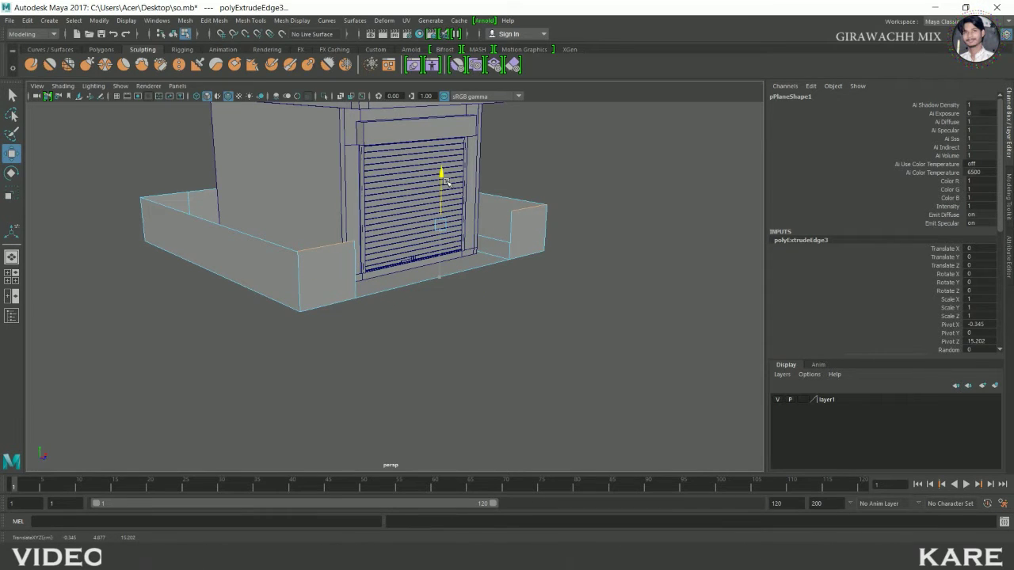
{"action": "key", "text": "space"}
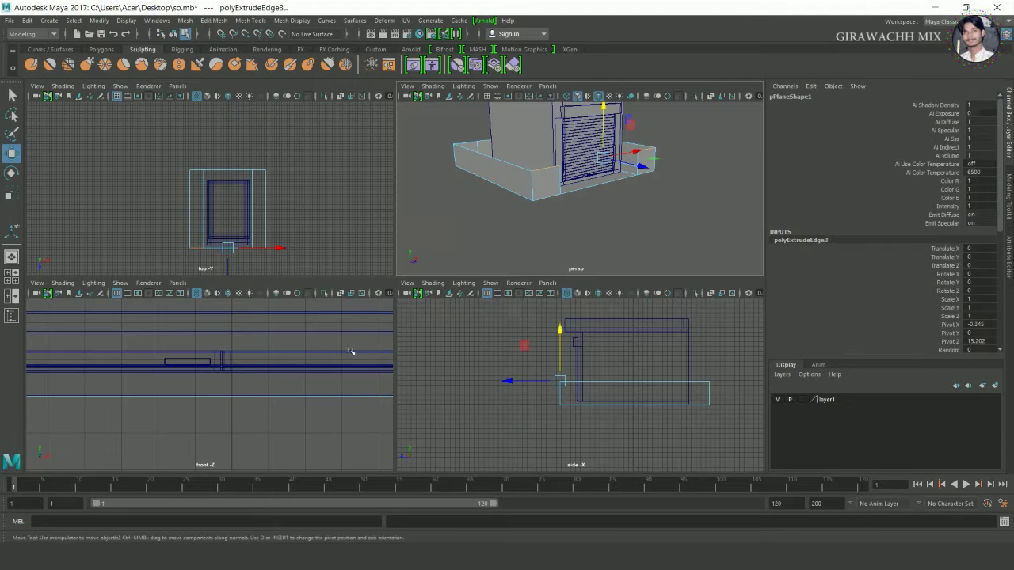
Step: Switch the plane to vertex mode and scale its vertices along the vertical axis
{"action": "key", "text": "space"}
{"action": "right_click_drag", "start_coordinate": [491, 255], "coordinate": [491, 282]}
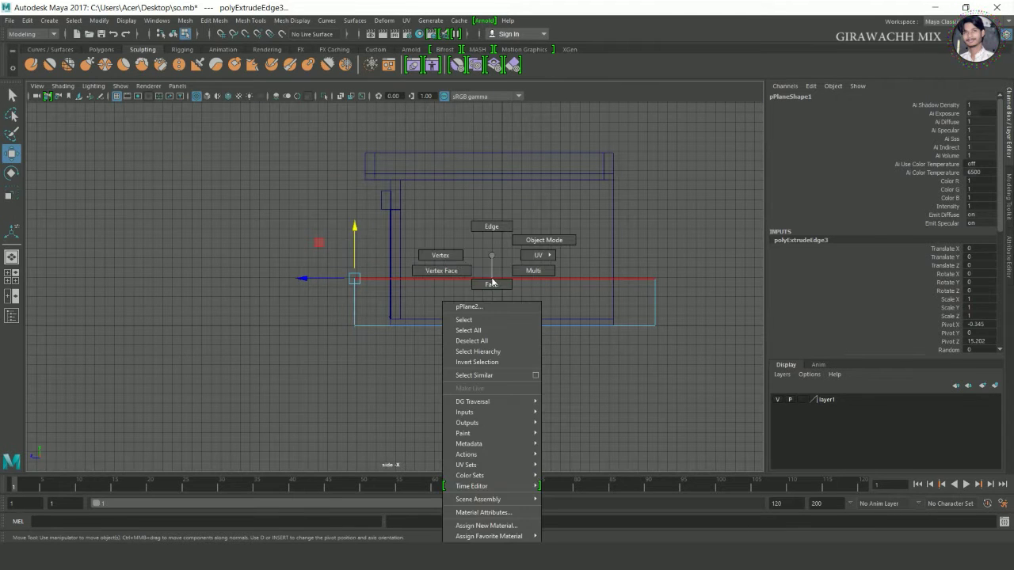
{"action": "left_click", "coordinate": [505, 279]}
{"action": "key", "text": "r"}
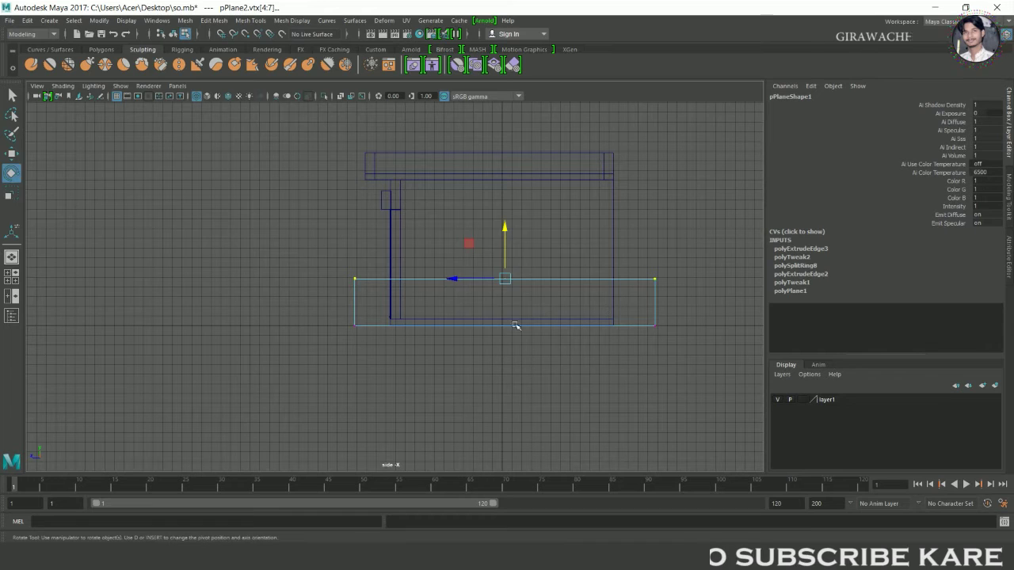
{"action": "left_click", "coordinate": [504, 232]}
{"action": "key", "text": "space"}
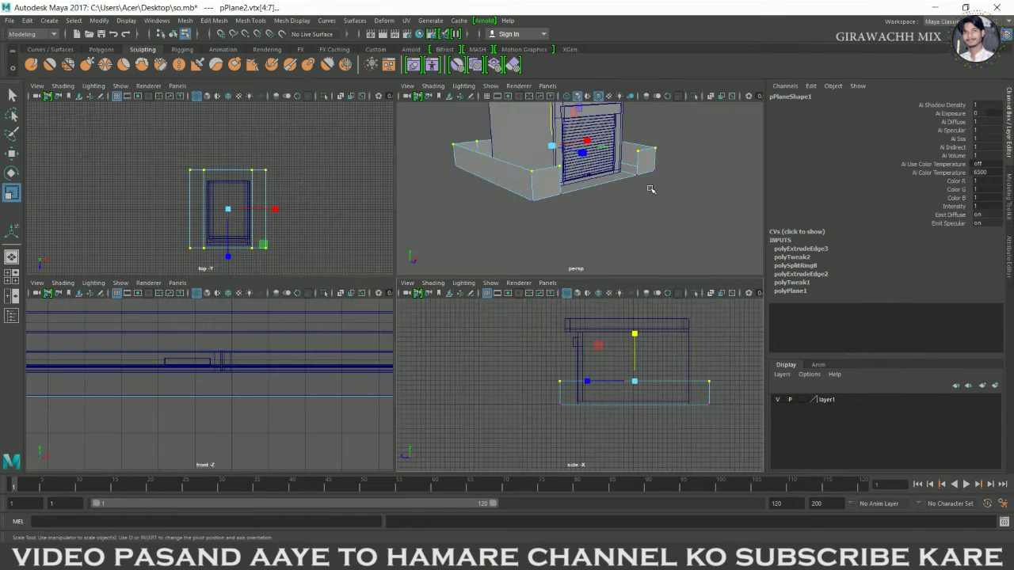
{"action": "key", "text": "space"}
Step: Merge the loose corner vertices at each front wall corner
{"action": "left_click", "coordinate": [461, 324]}
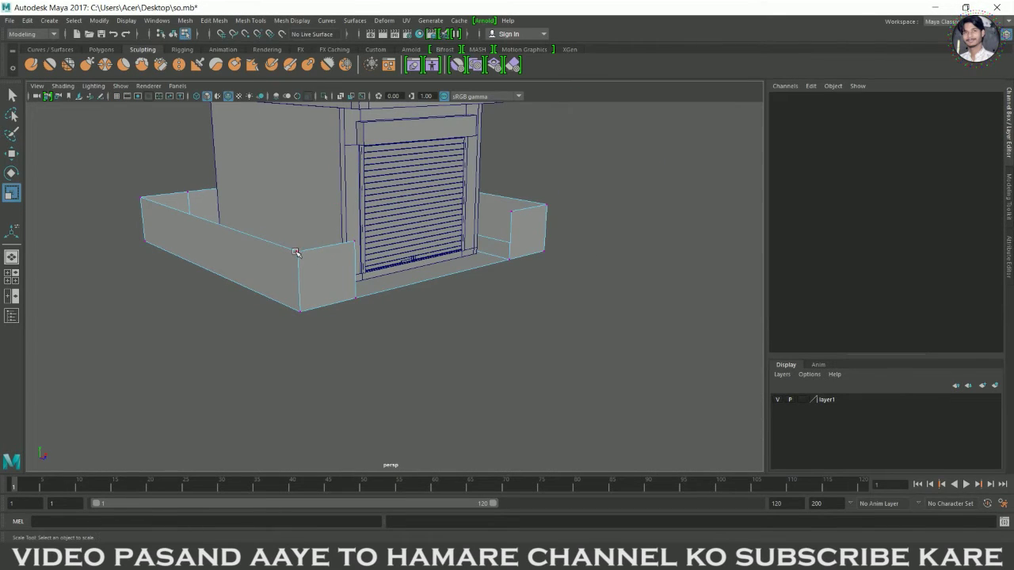
{"action": "left_click_drag", "start_coordinate": [294, 252], "coordinate": [546, 267], "text": "alt"}
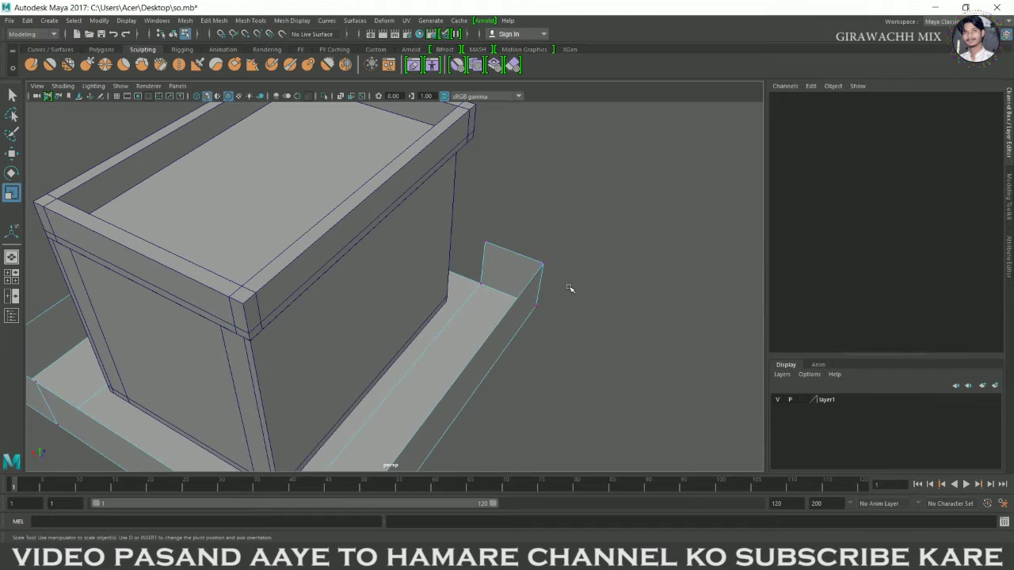
{"action": "right_click_drag", "start_coordinate": [569, 288], "coordinate": [566, 229], "text": "shift"}
{"action": "mouse_move", "coordinate": [570, 301]}
{"action": "left_mouse_down", "text": "alt"}
{"action": "mouse_move", "coordinate": [553, 313]}
{"action": "mouse_move", "coordinate": [646, 373]}
{"action": "left_mouse_up", "text": "alt"}
{"action": "left_click_drag", "start_coordinate": [631, 196], "coordinate": [589, 257]}
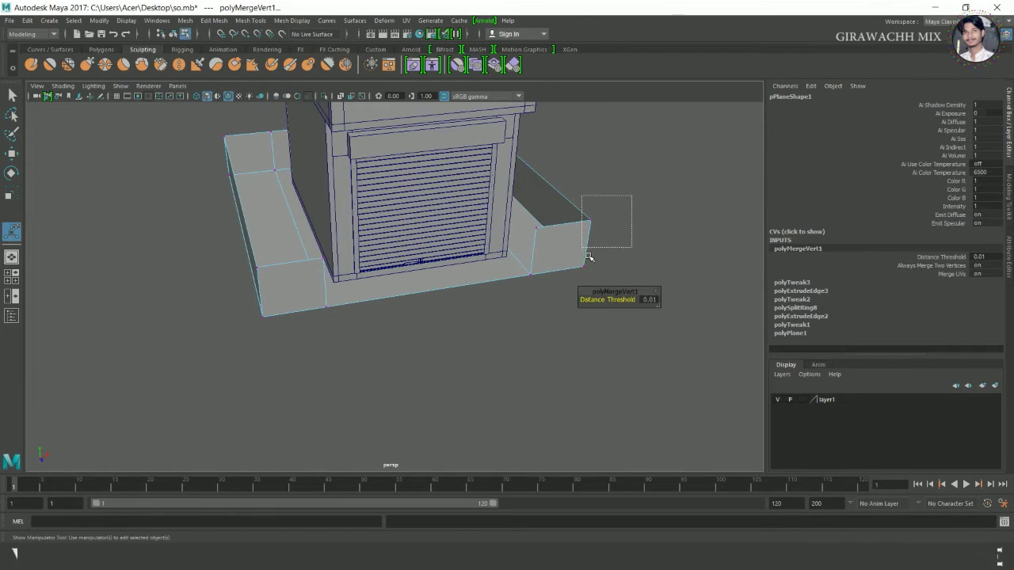
{"action": "right_click_drag", "start_coordinate": [617, 230], "coordinate": [670, 195], "text": "shift"}
{"action": "left_click_drag", "start_coordinate": [663, 222], "coordinate": [595, 303], "text": "alt"}
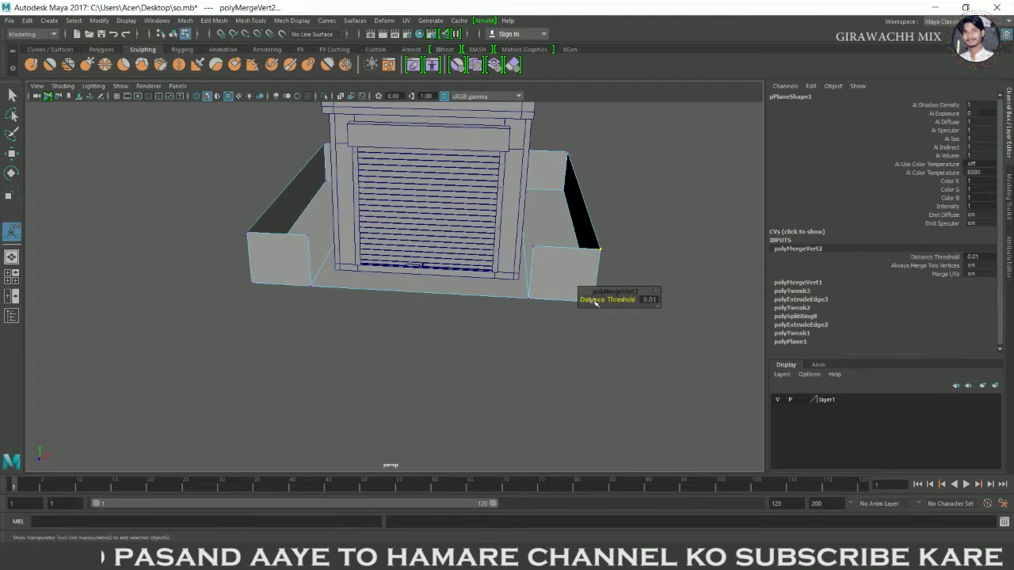
Step: Return the base platform to object mode and preview it smoothed with 3
{"action": "right_click_drag", "start_coordinate": [595, 303], "coordinate": [578, 253]}
{"action": "left_click", "coordinate": [578, 253]}
{"action": "key", "text": "3"}
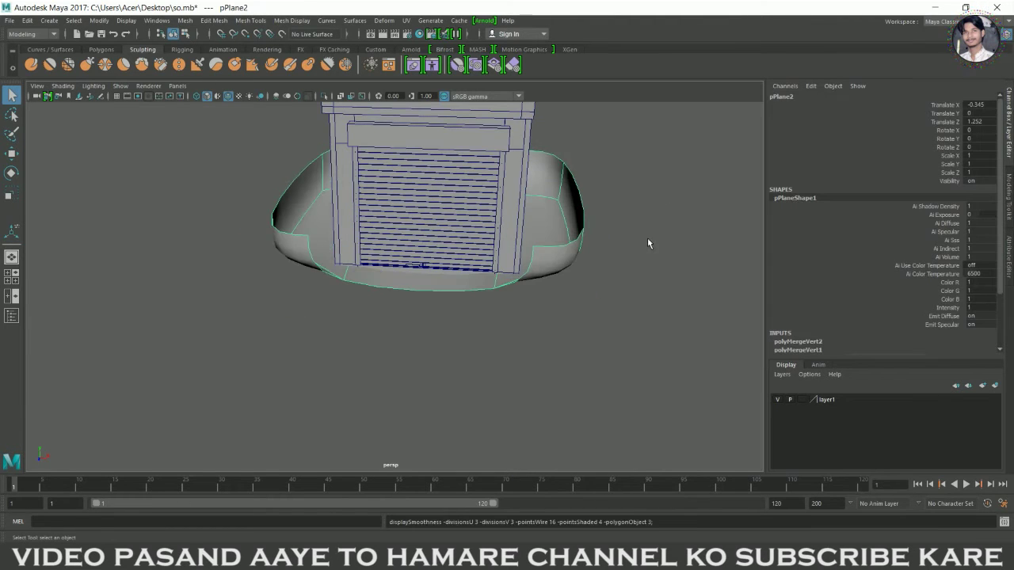
Step: Turn off smooth preview with 1, deselect, and tumble and frame the kiosk from several angles
{"action": "key", "text": "1"}
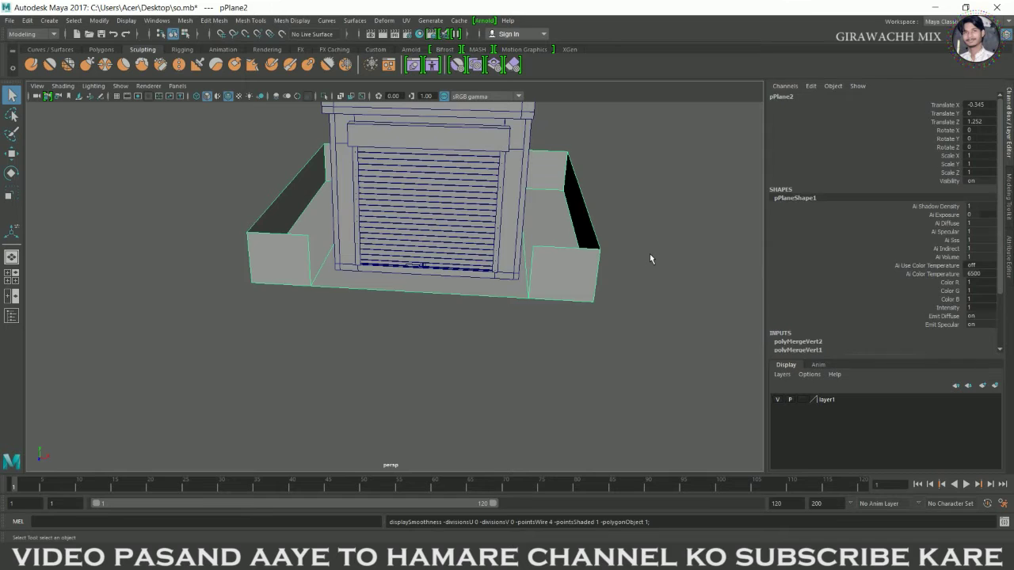
{"action": "left_click", "coordinate": [649, 253]}
{"action": "right_click_drag", "start_coordinate": [649, 254], "coordinate": [628, 360], "text": "alt"}
{"action": "left_click_drag", "start_coordinate": [629, 360], "coordinate": [590, 364], "text": "alt"}
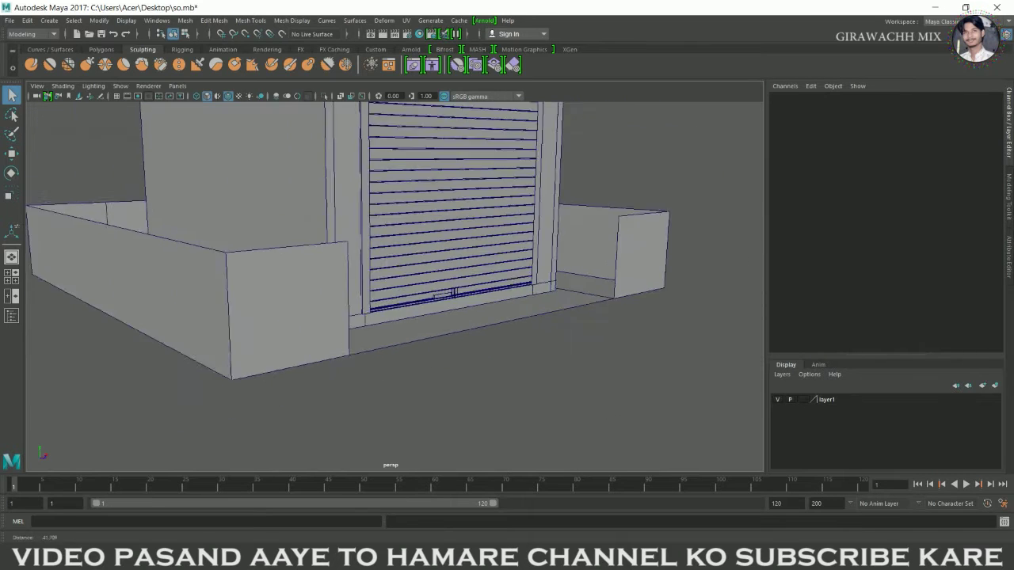
{"action": "key", "text": "f"}
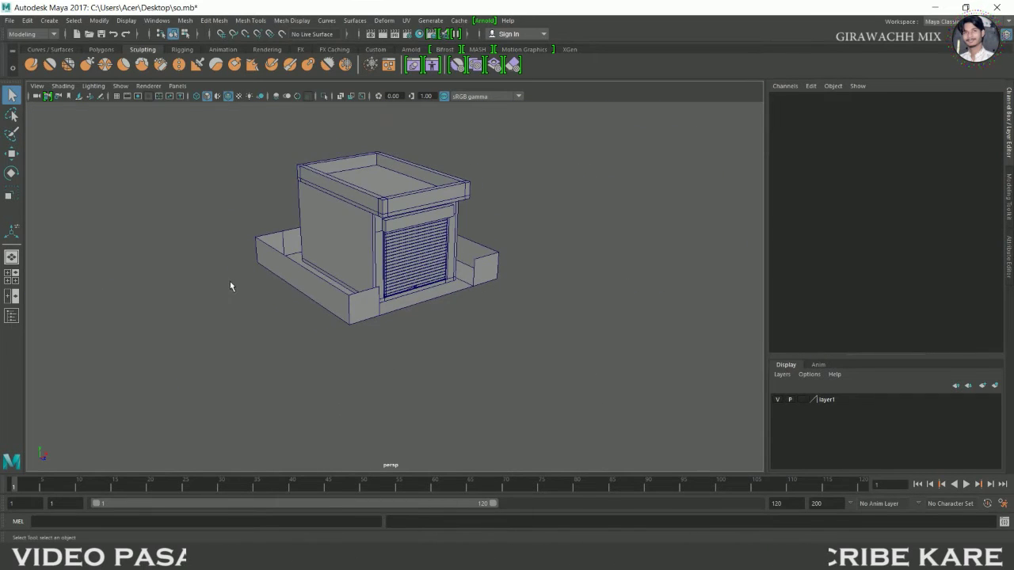
{"action": "right_click_drag", "start_coordinate": [231, 285], "coordinate": [361, 306], "text": "alt"}
{"action": "left_click_drag", "start_coordinate": [362, 305], "coordinate": [464, 267], "text": "alt"}
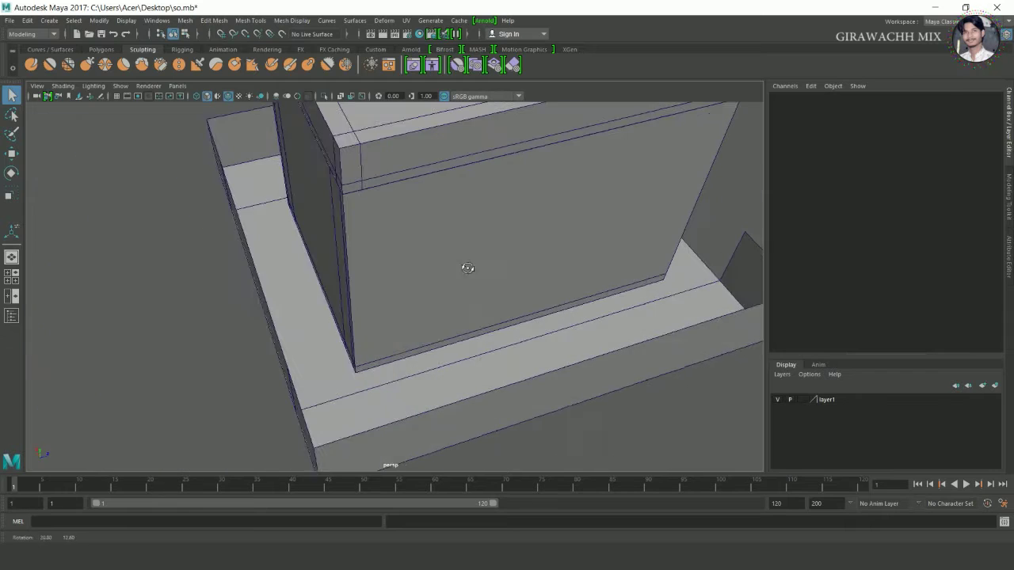
{"action": "right_click_drag", "start_coordinate": [464, 267], "coordinate": [340, 278], "text": "alt"}
{"action": "scroll", "coordinate": [340, 279], "scroll_direction": "up", "scroll_amount": 3}
{"action": "left_click_drag", "start_coordinate": [325, 273], "coordinate": [335, 269], "text": "alt"}
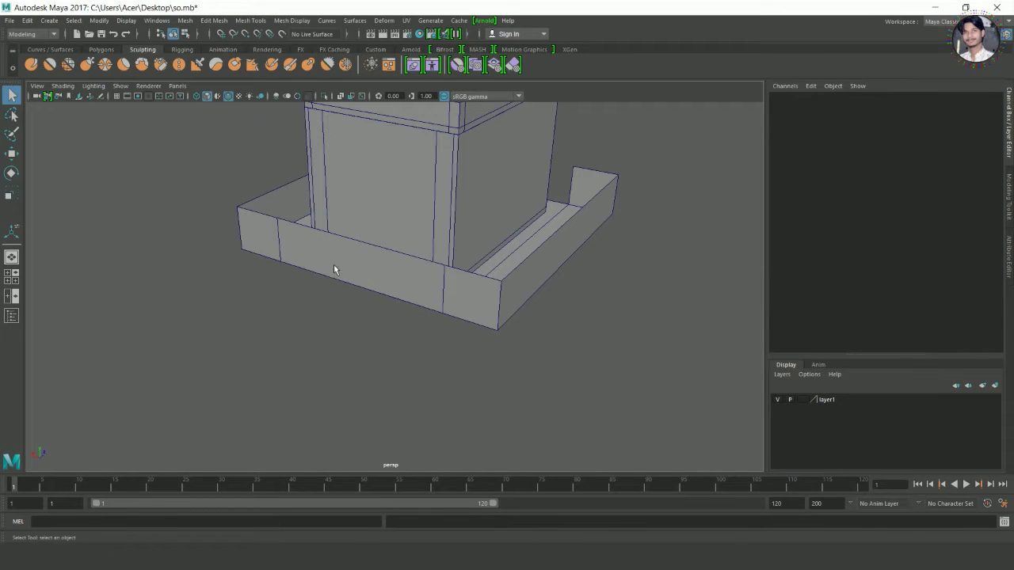
{"action": "right_click", "coordinate": [276, 235]}
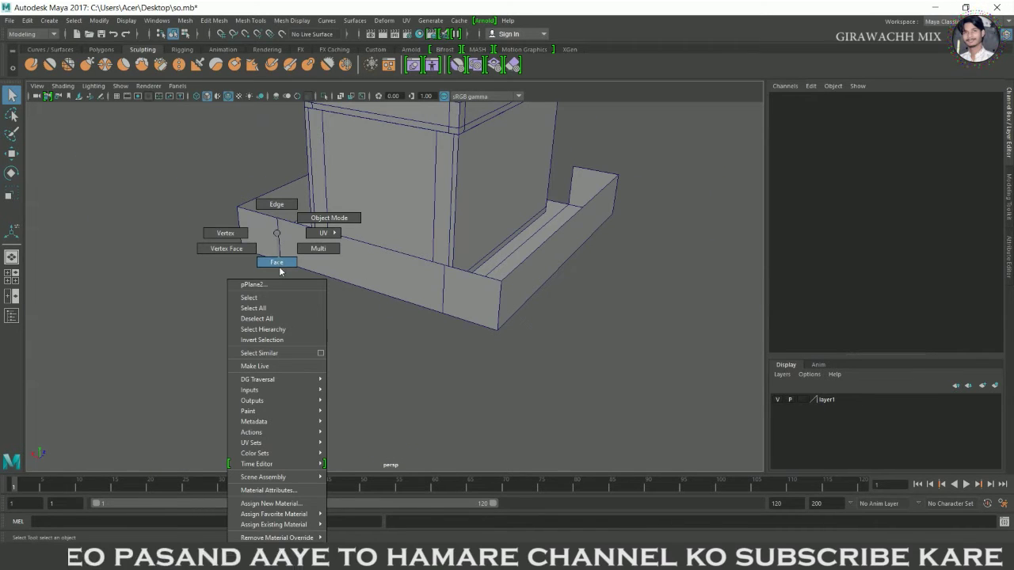
Step: Move the selected outer wall faces outward to thicken the wall, then return to object mode
{"action": "left_click", "coordinate": [317, 260]}
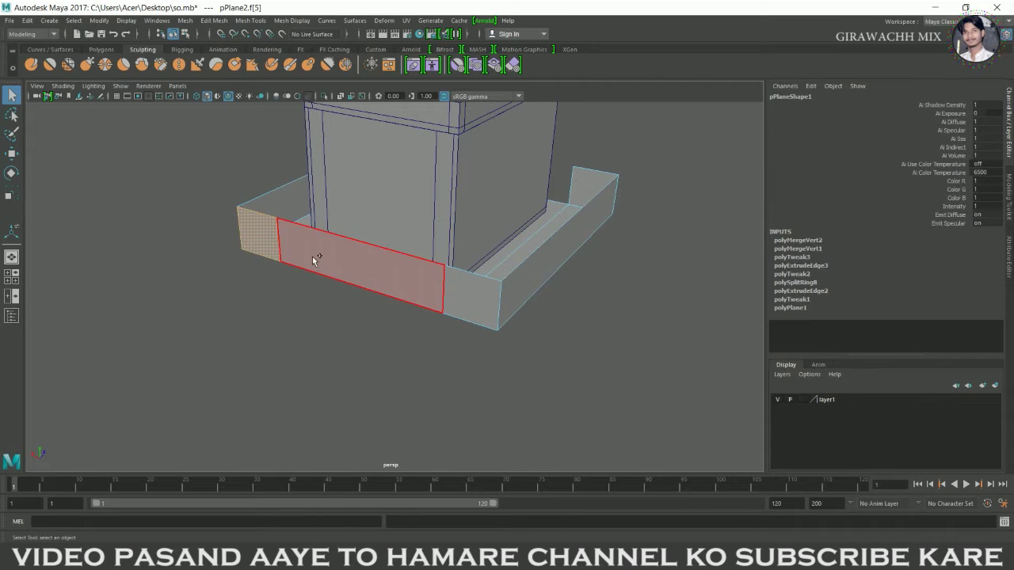
{"action": "key", "text": "w"}
{"action": "left_click_drag", "start_coordinate": [502, 328], "coordinate": [377, 290], "text": "alt"}
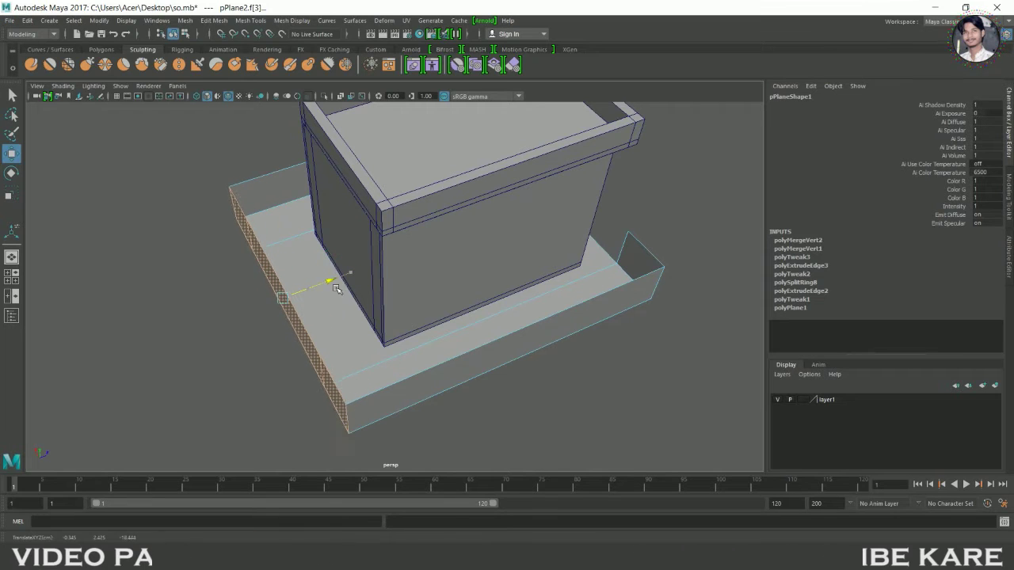
{"action": "mouse_move", "coordinate": [333, 282]}
{"action": "left_mouse_down", "text": "alt"}
{"action": "mouse_move", "coordinate": [328, 304]}
{"action": "mouse_move", "coordinate": [277, 241]}
{"action": "left_mouse_up", "text": "alt"}
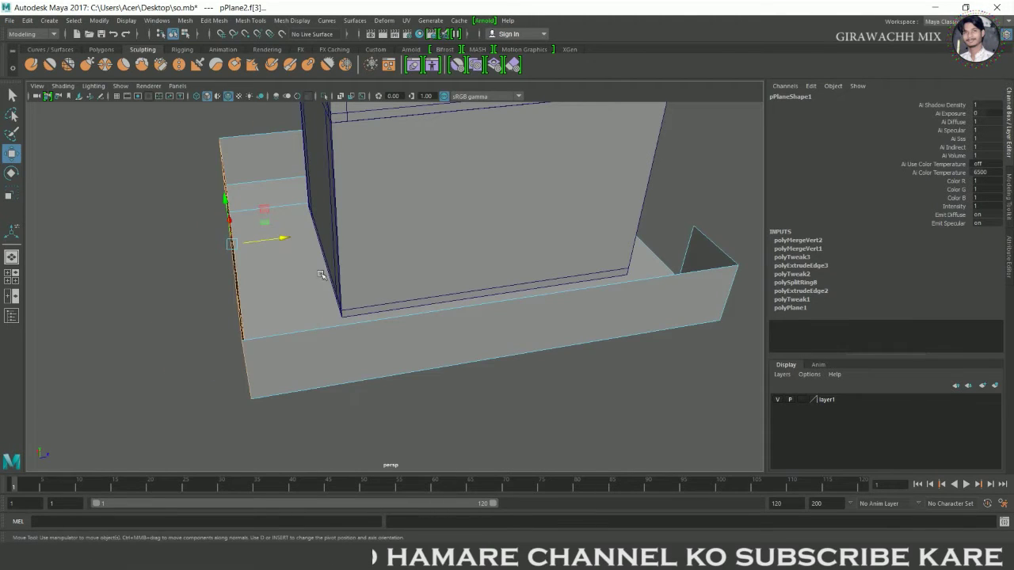
{"action": "left_click_drag", "start_coordinate": [282, 247], "coordinate": [324, 255], "text": "alt"}
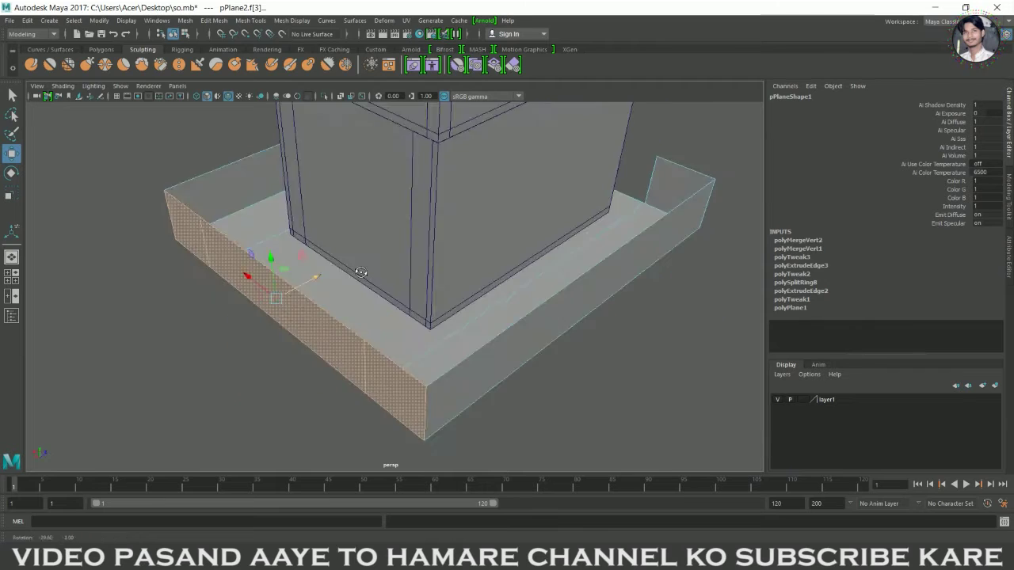
{"action": "right_click_drag", "start_coordinate": [324, 255], "coordinate": [435, 204]}
{"action": "mouse_move", "coordinate": [435, 204]}
{"action": "left_mouse_down", "text": "alt"}
{"action": "mouse_move", "coordinate": [347, 339]}
{"action": "mouse_move", "coordinate": [362, 253]}
{"action": "left_mouse_up", "text": "alt"}
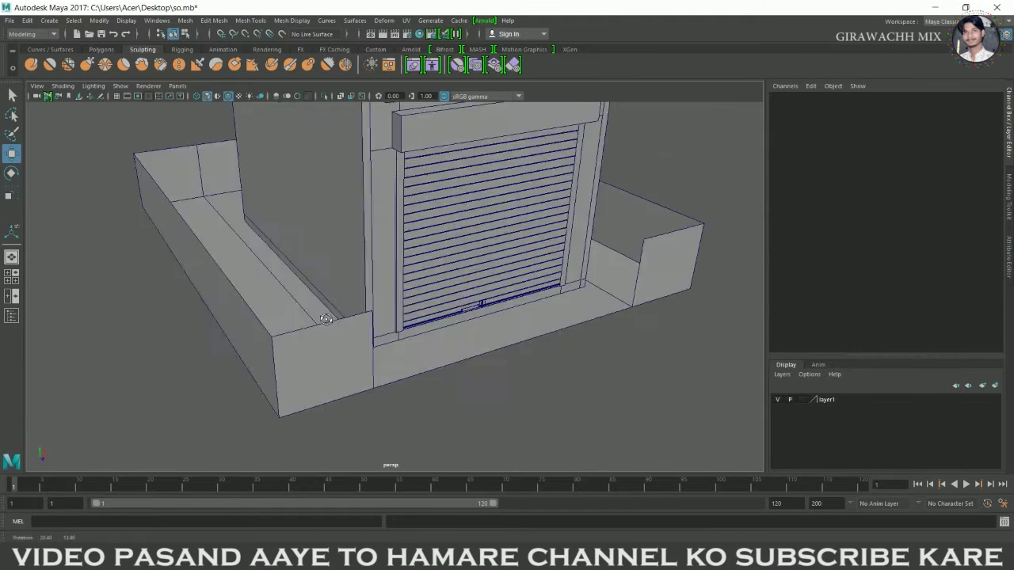
{"action": "mouse_move", "coordinate": [475, 322]}
{"action": "left_mouse_down", "text": "alt"}
{"action": "mouse_move", "coordinate": [480, 294]}
{"action": "mouse_move", "coordinate": [428, 307]}
{"action": "left_mouse_up", "text": "alt"}
{"action": "scroll", "coordinate": [431, 295], "scroll_direction": "down", "scroll_amount": 5}
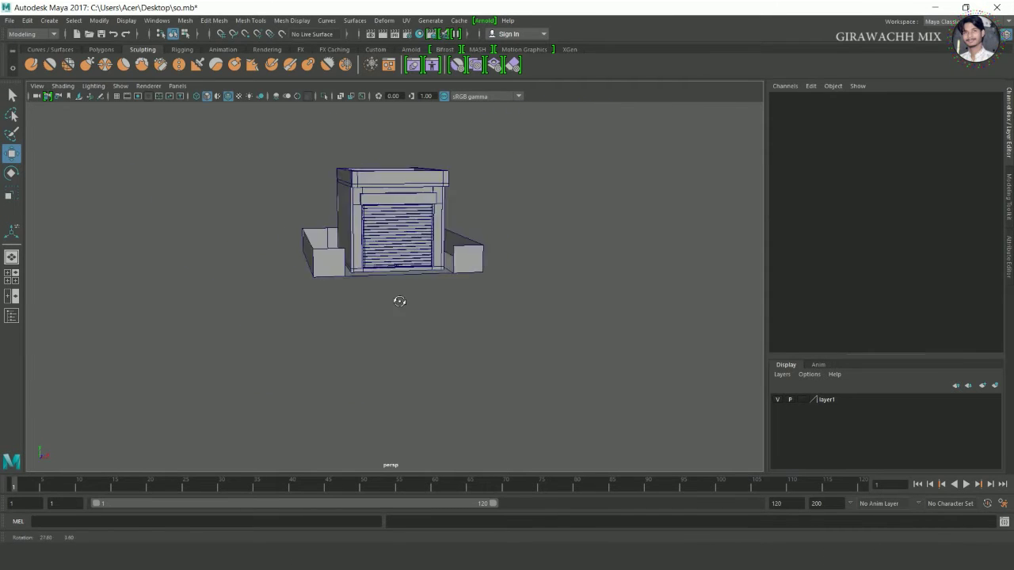
Step: Orbit to a high three-quarter view of the roof, then switch to the four-view layout
{"action": "left_click_drag", "start_coordinate": [315, 259], "coordinate": [528, 339], "text": "alt"}
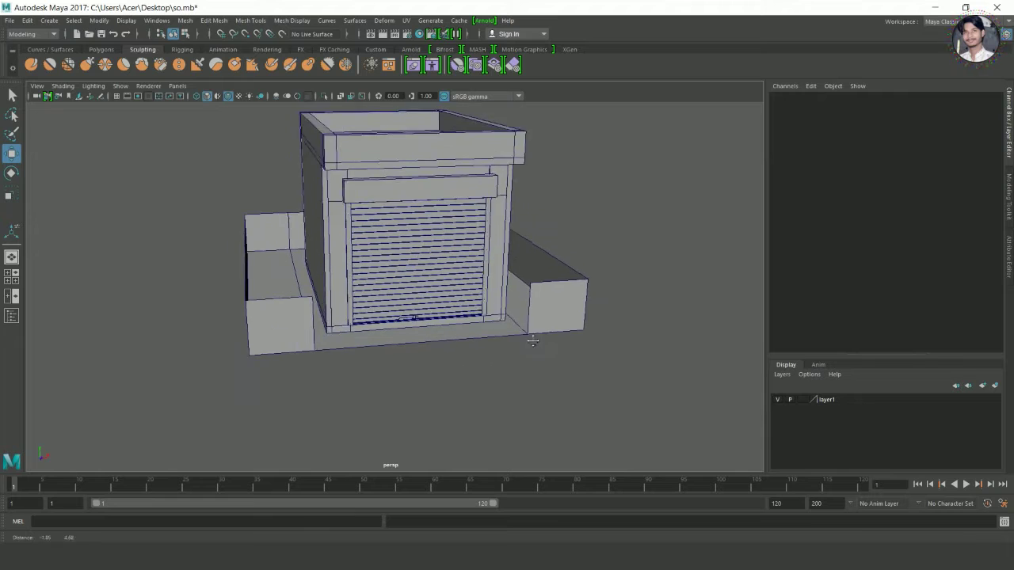
{"action": "scroll", "coordinate": [528, 340], "scroll_direction": "up", "scroll_amount": 5}
{"action": "scroll", "coordinate": [571, 327], "scroll_direction": "up", "scroll_amount": 3}
{"action": "scroll", "coordinate": [570, 327], "scroll_direction": "down", "scroll_amount": 3}
{"action": "scroll", "coordinate": [536, 368], "scroll_direction": "down", "scroll_amount": 4}
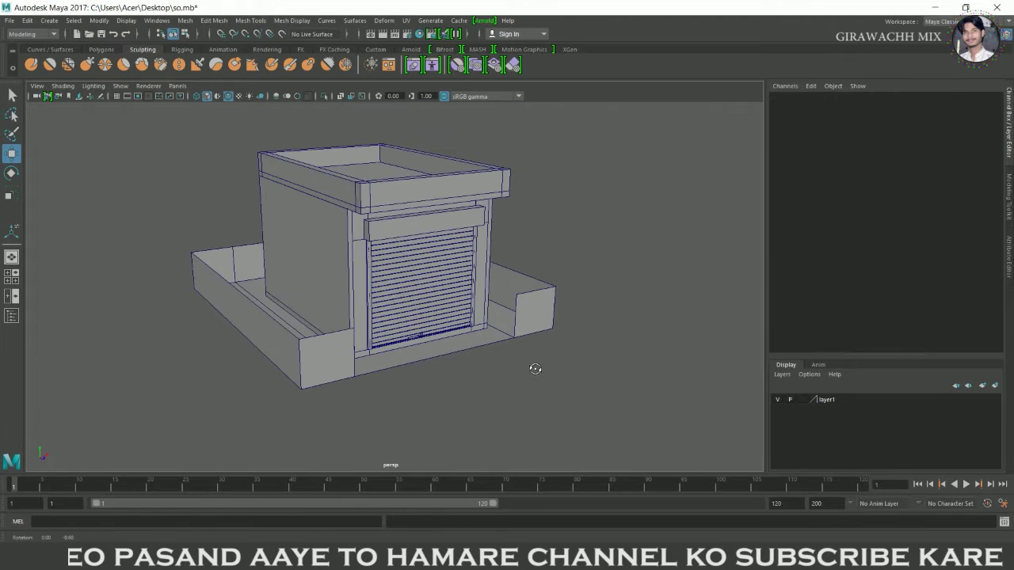
{"action": "mouse_move", "coordinate": [534, 363]}
{"action": "left_mouse_down", "text": "alt"}
{"action": "mouse_move", "coordinate": [446, 385]}
{"action": "mouse_move", "coordinate": [462, 405]}
{"action": "mouse_move", "coordinate": [482, 403]}
{"action": "mouse_move", "coordinate": [389, 389]}
{"action": "mouse_move", "coordinate": [466, 369]}
{"action": "mouse_move", "coordinate": [402, 382]}
{"action": "mouse_move", "coordinate": [283, 373]}
{"action": "left_mouse_up", "text": "alt"}
{"action": "scroll", "coordinate": [332, 325], "scroll_direction": "down", "scroll_amount": 5}
{"action": "key", "text": "space"}
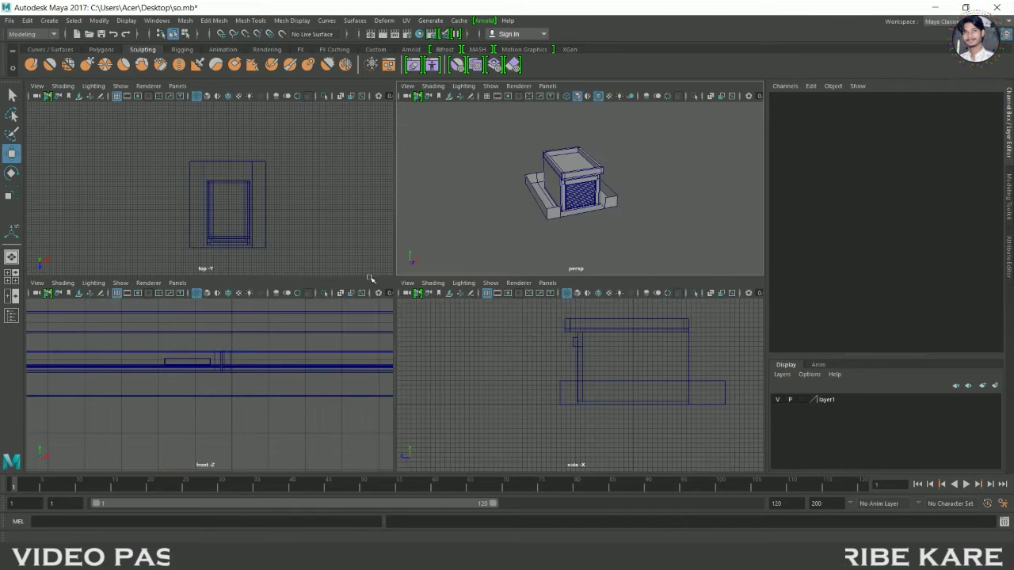
Step: Draw a long flat poly plane strip in front of the kiosk in the top view
{"action": "key", "text": "space"}
{"action": "middle_click_drag", "start_coordinate": [486, 402], "coordinate": [489, 277], "text": "alt"}
{"action": "scroll", "coordinate": [537, 339], "scroll_direction": "up", "scroll_amount": 2}
{"action": "right_click_drag", "start_coordinate": [507, 310], "coordinate": [320, 316], "text": "shift"}
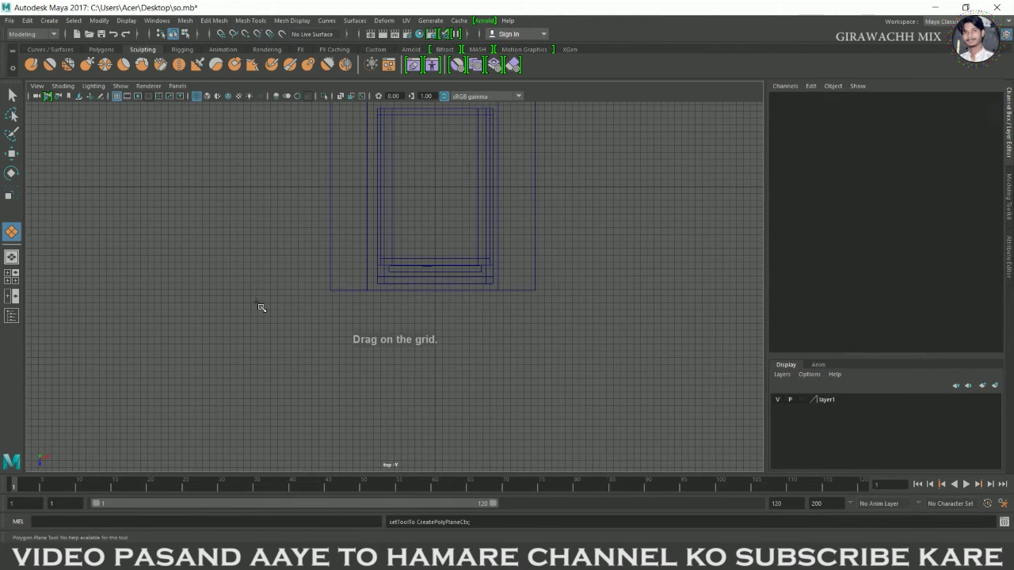
{"action": "left_click_drag", "start_coordinate": [188, 293], "coordinate": [716, 344]}
{"action": "key", "text": "w"}
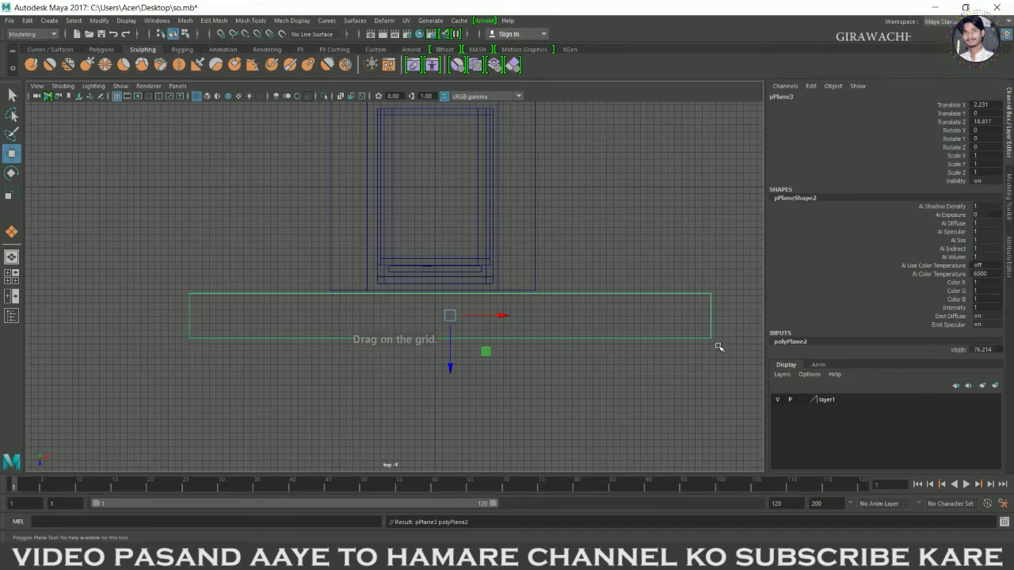
Step: Slide the sidewalk plane sideways to centre it and up against the base
{"action": "key", "text": "space"}
{"action": "key", "text": "space"}
{"action": "middle_click_drag", "start_coordinate": [610, 335], "coordinate": [611, 335], "text": "alt"}
{"action": "scroll", "coordinate": [610, 335], "scroll_direction": "up", "scroll_amount": 2}
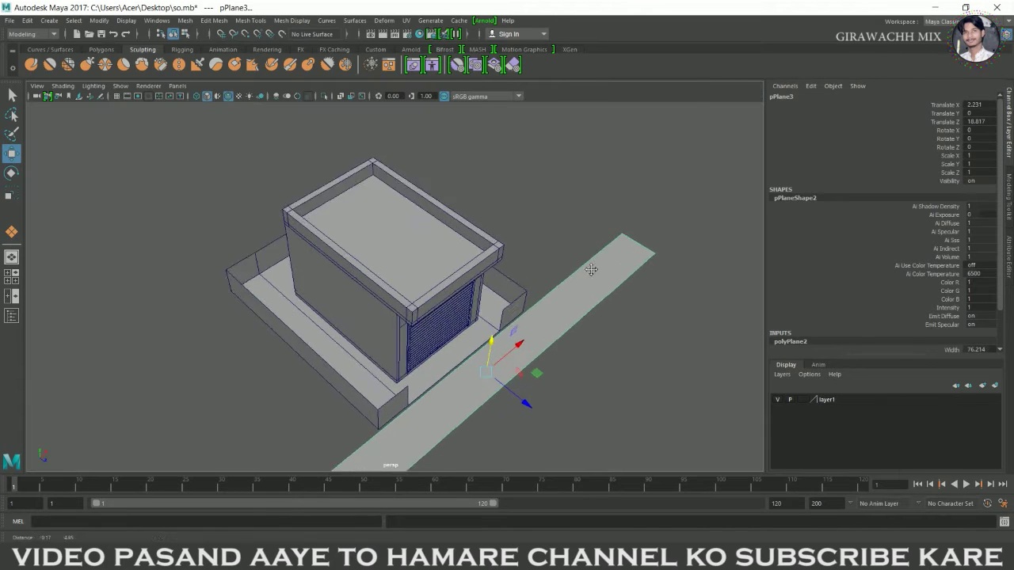
{"action": "scroll", "coordinate": [595, 274], "scroll_direction": "up", "scroll_amount": 3}
{"action": "mouse_move", "coordinate": [595, 274]}
{"action": "left_mouse_down", "text": "alt"}
{"action": "mouse_move", "coordinate": [594, 210]}
{"action": "mouse_move", "coordinate": [522, 301]}
{"action": "left_mouse_up", "text": "alt"}
{"action": "left_click_drag", "start_coordinate": [455, 321], "coordinate": [494, 305]}
{"action": "left_click_drag", "start_coordinate": [473, 379], "coordinate": [468, 374]}
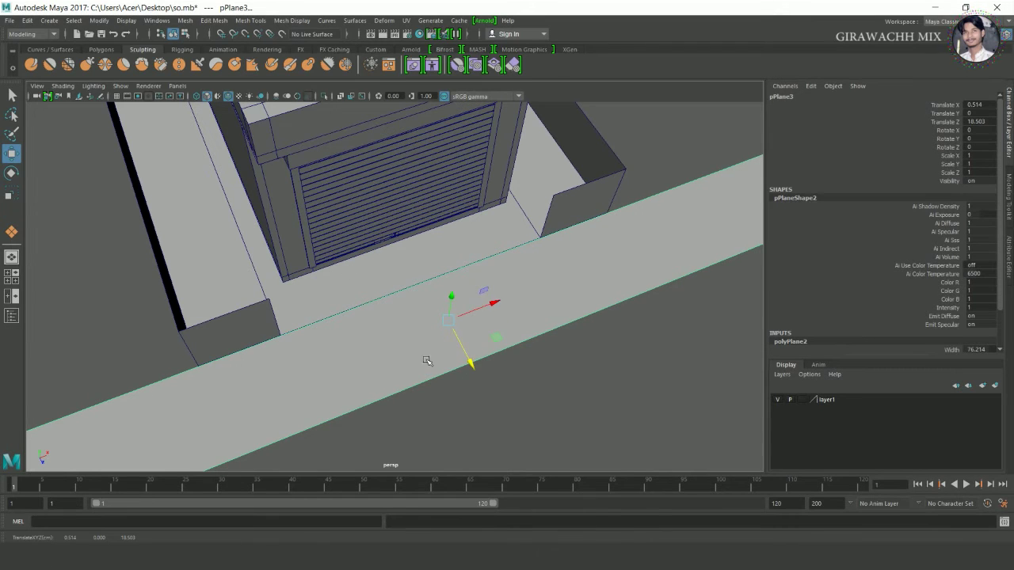
Step: Nudge the sidewalk flush against the base edge at Translate Z 18.479, then deselect it
{"action": "key", "text": "space"}
{"action": "key", "text": "space"}
{"action": "scroll", "coordinate": [625, 355], "scroll_direction": "up", "scroll_amount": 5}
{"action": "scroll", "coordinate": [652, 380], "scroll_direction": "up", "scroll_amount": 2}
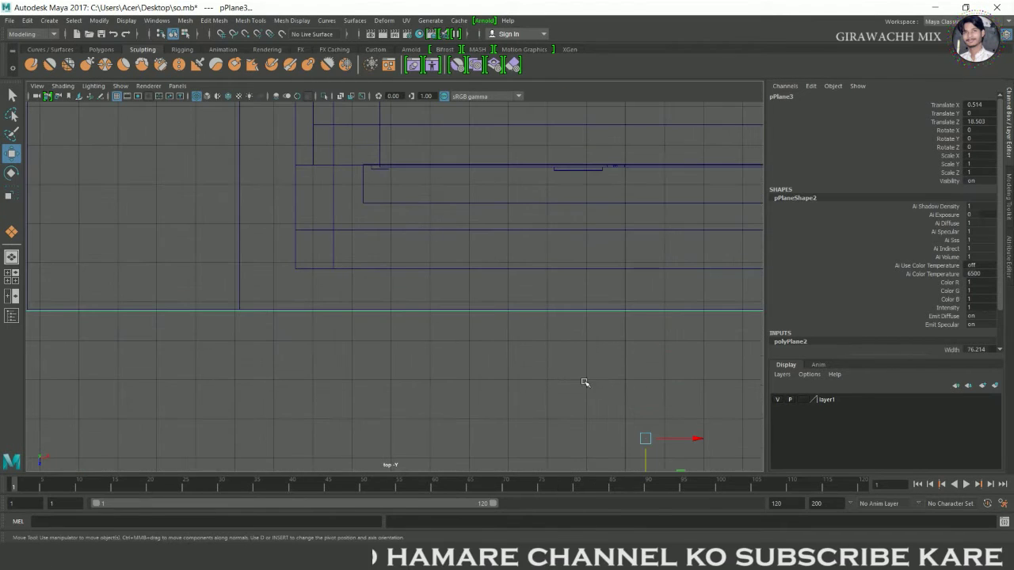
{"action": "scroll", "coordinate": [584, 382], "scroll_direction": "up", "scroll_amount": 3}
{"action": "scroll", "coordinate": [583, 382], "scroll_direction": "up", "scroll_amount": 1}
{"action": "left_click_drag", "start_coordinate": [620, 399], "coordinate": [620, 397]}
{"action": "key", "text": "space"}
{"action": "key", "text": "space"}
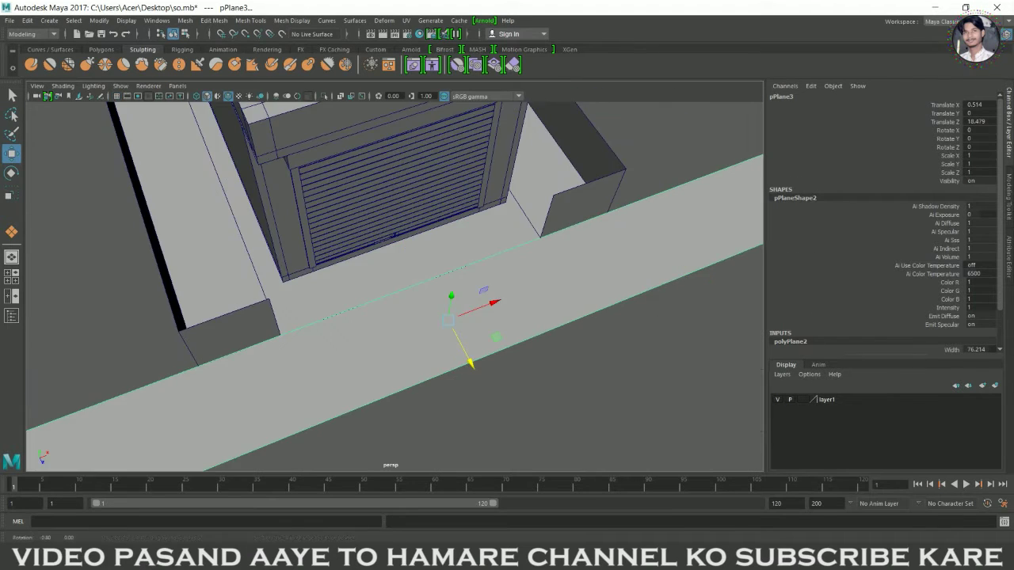
{"action": "scroll", "coordinate": [604, 285], "scroll_direction": "down", "scroll_amount": 5}
{"action": "scroll", "coordinate": [602, 332], "scroll_direction": "down", "scroll_amount": 1}
{"action": "left_click_drag", "start_coordinate": [528, 279], "coordinate": [603, 341]}
{"action": "scroll", "coordinate": [606, 373], "scroll_direction": "up", "scroll_amount": 5}
{"action": "scroll", "coordinate": [611, 403], "scroll_direction": "down", "scroll_amount": 2}
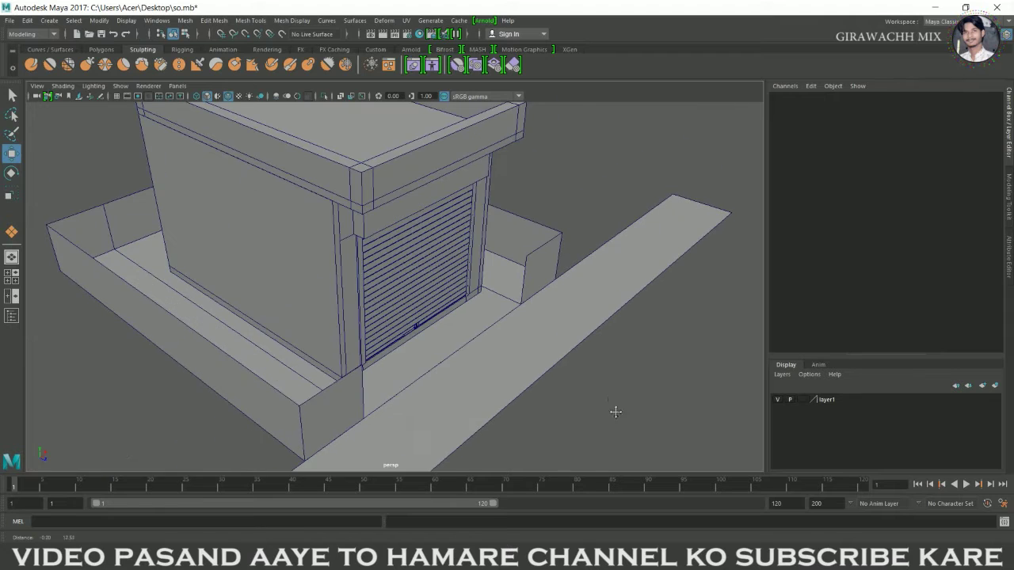
{"action": "mouse_move", "coordinate": [416, 325]}
{"action": "left_mouse_down", "text": "alt"}
{"action": "mouse_move", "coordinate": [639, 350]}
{"action": "mouse_move", "coordinate": [565, 403]}
{"action": "left_mouse_up", "text": "alt"}
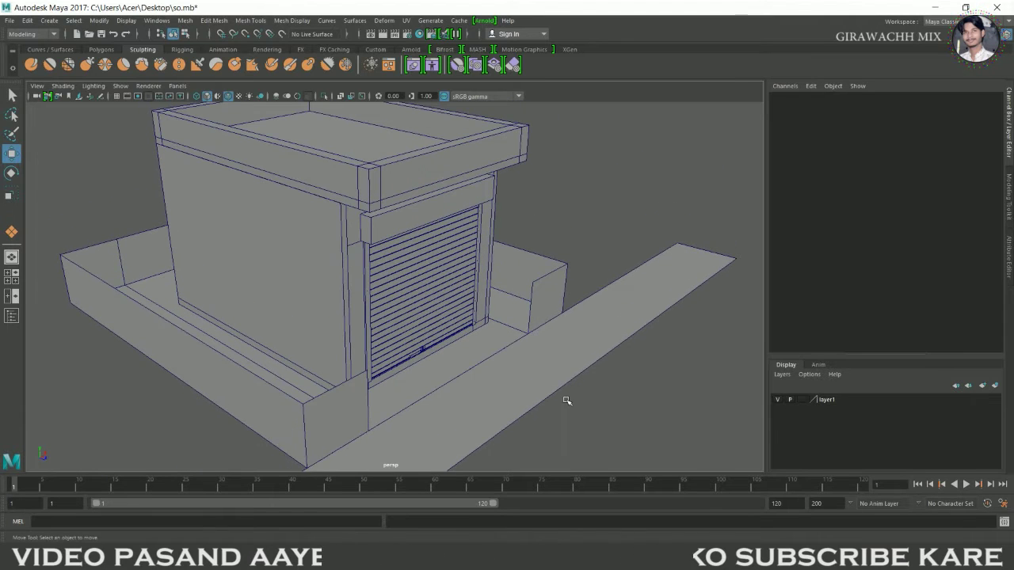
{"action": "left_click", "coordinate": [566, 403]}
{"action": "right_click_drag", "start_coordinate": [559, 255], "coordinate": [562, 210]}
{"action": "left_click", "coordinate": [574, 390]}
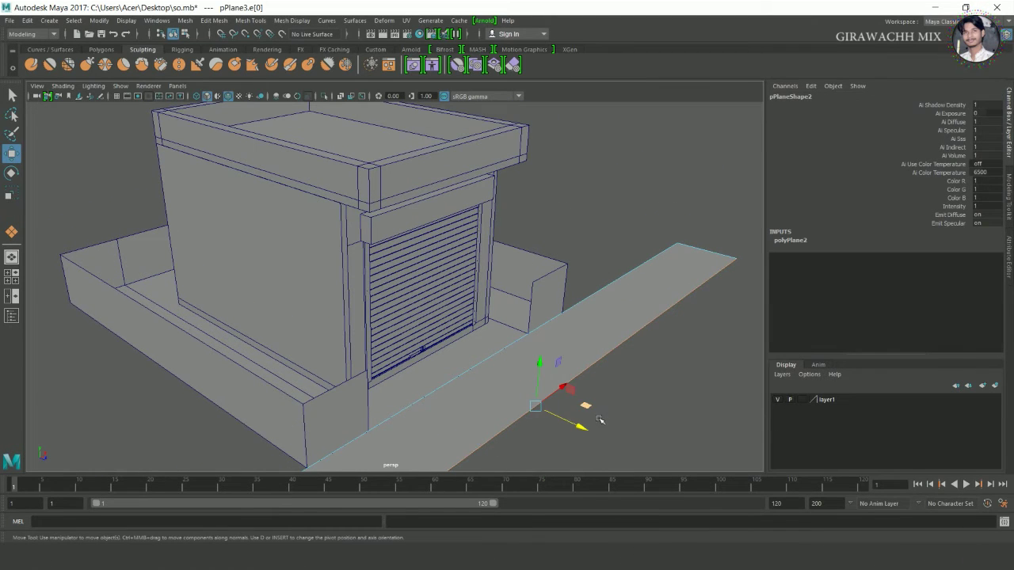
{"action": "left_click_drag", "start_coordinate": [590, 437], "coordinate": [626, 457]}
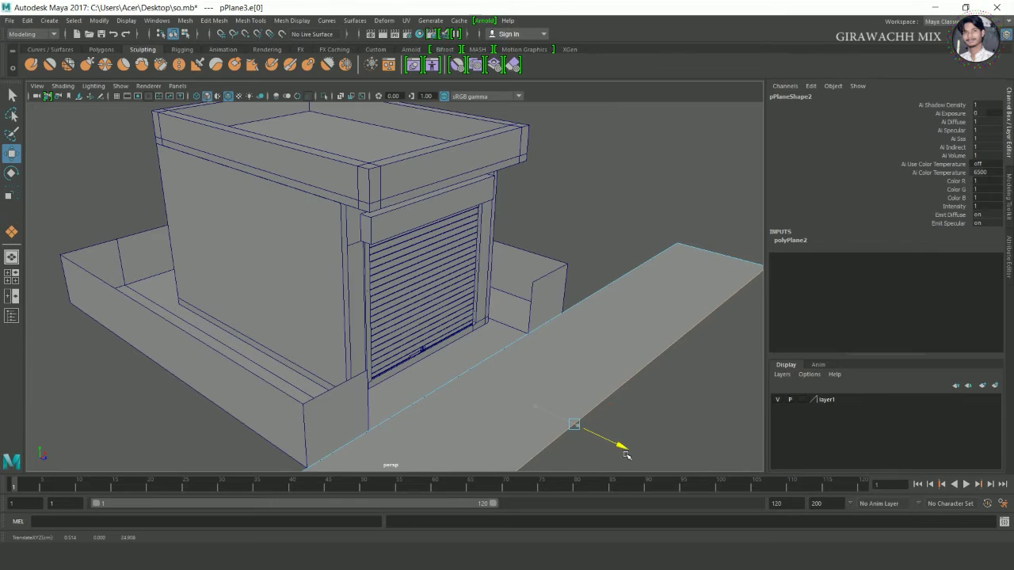
{"action": "scroll", "coordinate": [441, 407], "scroll_direction": "down", "scroll_amount": 5}
{"action": "mouse_move", "coordinate": [441, 407]}
{"action": "left_mouse_down", "text": "alt"}
{"action": "mouse_move", "coordinate": [538, 367]}
{"action": "mouse_move", "coordinate": [602, 401]}
{"action": "mouse_move", "coordinate": [438, 339]}
{"action": "left_mouse_up", "text": "alt"}
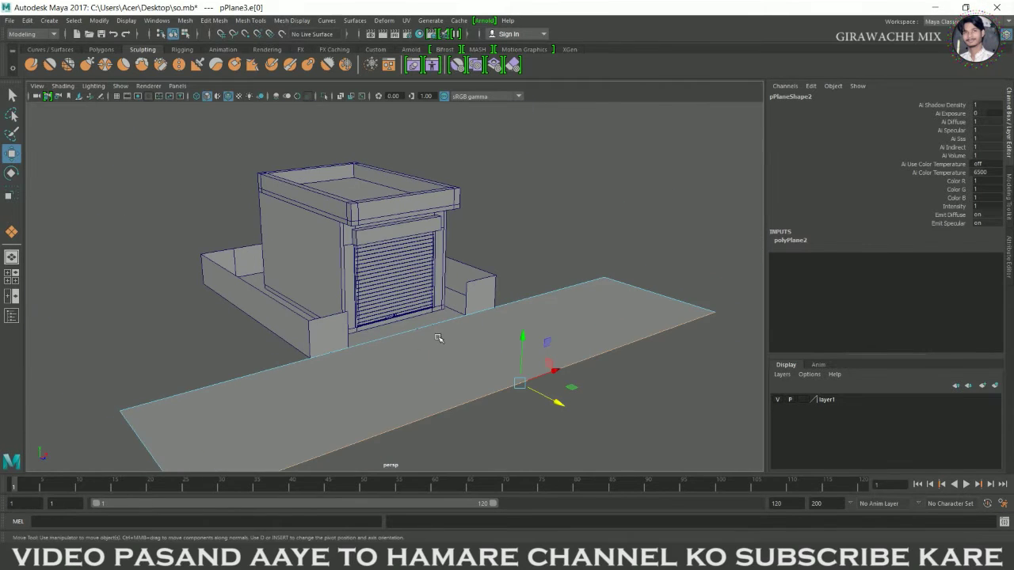
{"action": "scroll", "coordinate": [561, 365], "scroll_direction": "up", "scroll_amount": 4}
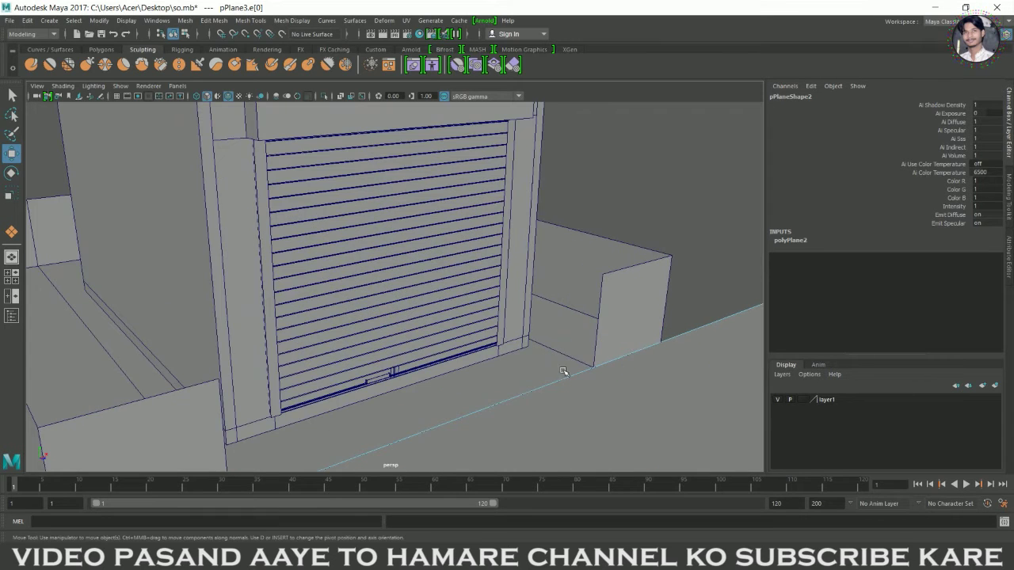
{"action": "scroll", "coordinate": [564, 372], "scroll_direction": "up", "scroll_amount": 2}
{"action": "scroll", "coordinate": [390, 339], "scroll_direction": "down", "scroll_amount": 3}
{"action": "mouse_move", "coordinate": [390, 339]}
{"action": "left_mouse_down", "text": "alt"}
{"action": "mouse_move", "coordinate": [492, 388]}
{"action": "mouse_move", "coordinate": [586, 388]}
{"action": "left_mouse_up", "text": "alt"}
{"action": "right_click_drag", "start_coordinate": [578, 258], "coordinate": [679, 244]}
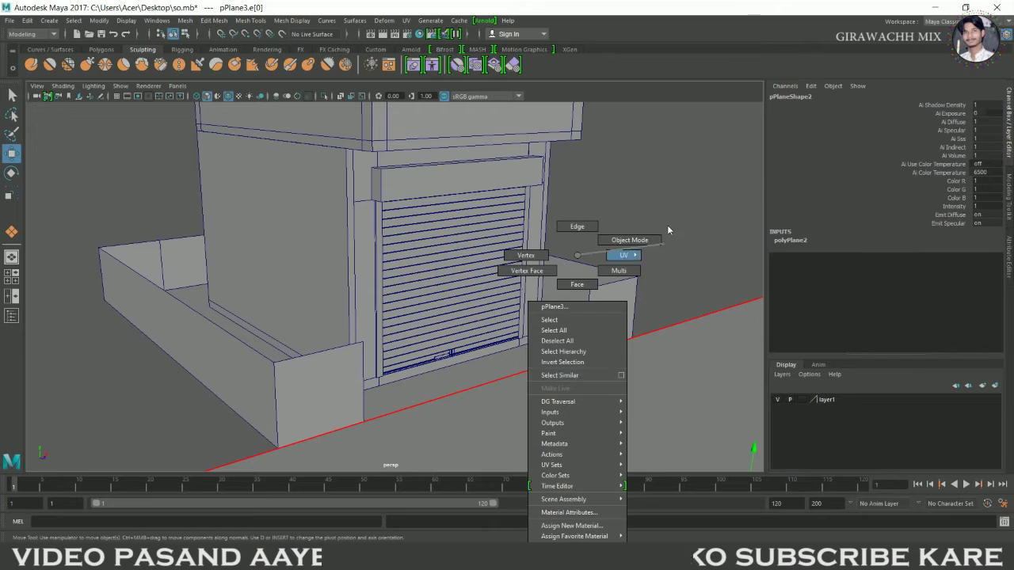
{"action": "scroll", "coordinate": [679, 244], "scroll_direction": "down", "scroll_amount": 3}
{"action": "left_click_drag", "start_coordinate": [679, 244], "coordinate": [607, 249], "text": "alt"}
{"action": "scroll", "coordinate": [628, 254], "scroll_direction": "up", "scroll_amount": 2}
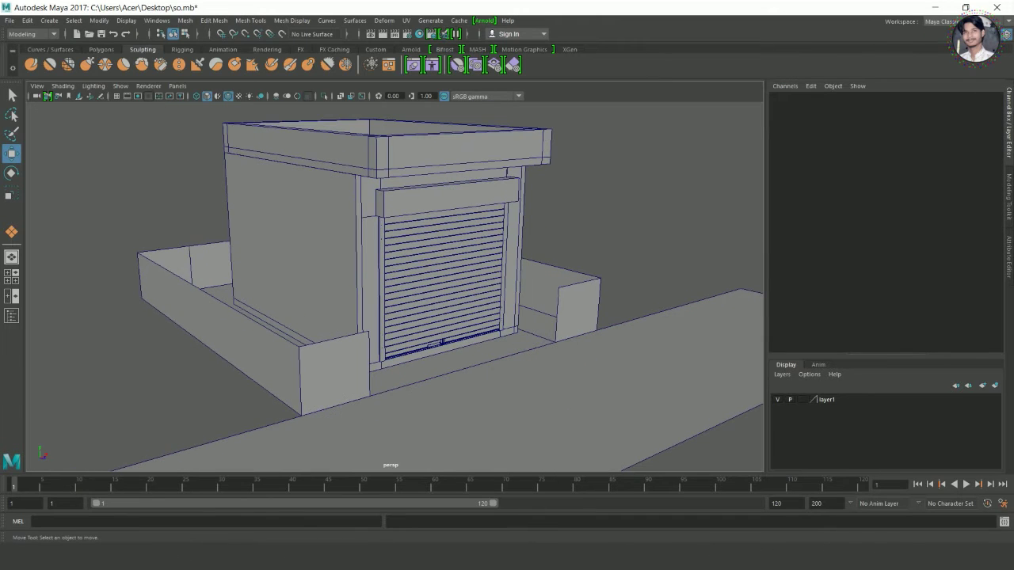
{"action": "mouse_move", "coordinate": [522, 256]}
{"action": "middle_mouse_down", "text": "alt"}
{"action": "mouse_move", "coordinate": [586, 219]}
{"action": "mouse_move", "coordinate": [615, 217]}
{"action": "mouse_move", "coordinate": [620, 227]}
{"action": "middle_mouse_up", "text": "alt"}
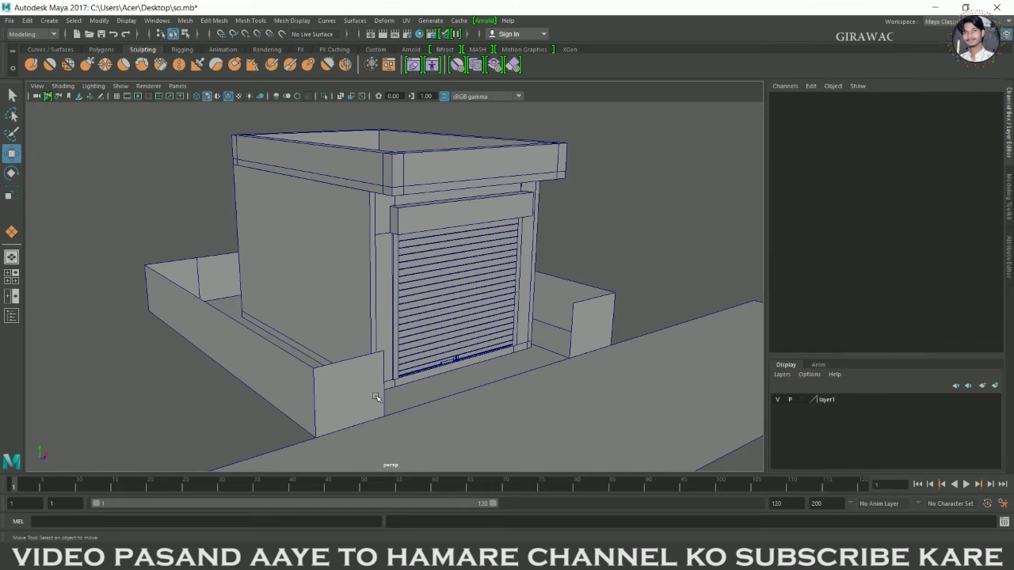
{"action": "scroll", "coordinate": [369, 388], "scroll_direction": "up", "scroll_amount": 2}
Step: Select the low wall face loop plus the right box's front face and extrude them
{"action": "right_click_drag", "start_coordinate": [363, 273], "coordinate": [409, 237]}
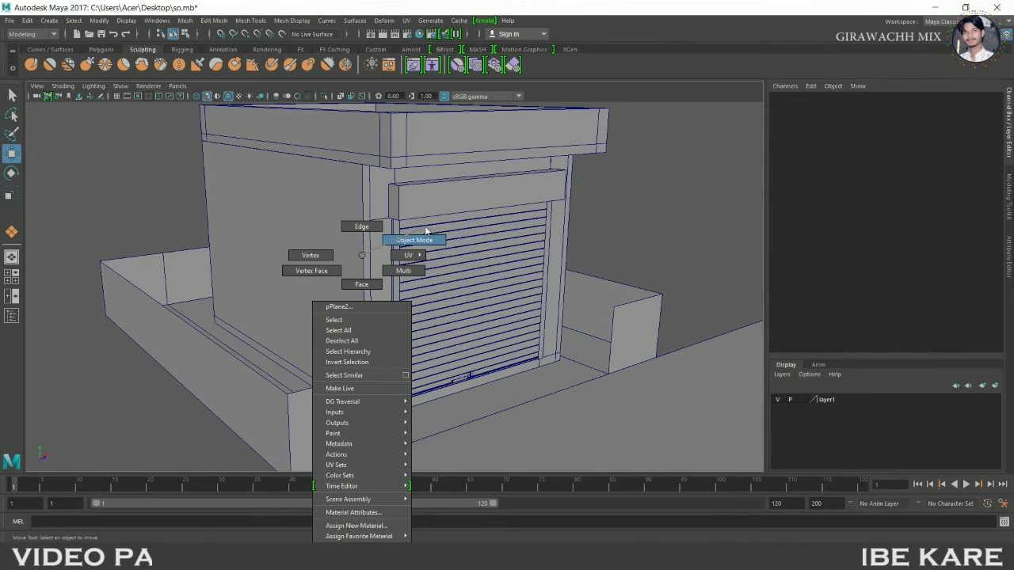
{"action": "right_click_drag", "start_coordinate": [325, 262], "coordinate": [323, 283]}
{"action": "left_click", "coordinate": [257, 400]}
{"action": "left_click", "coordinate": [350, 442]}
{"action": "double_click", "coordinate": [251, 419], "text": "shift"}
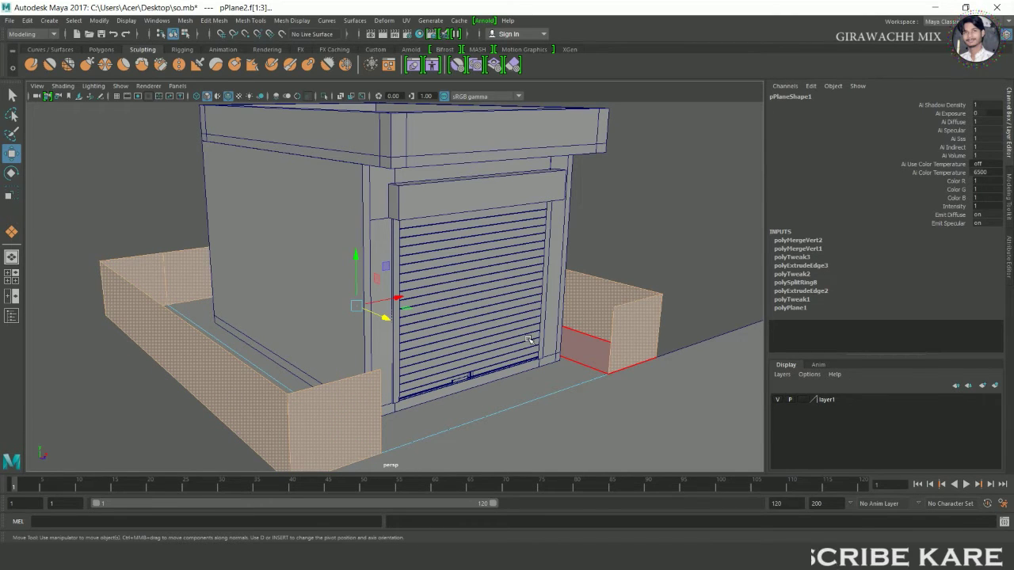
{"action": "left_click", "coordinate": [640, 331], "text": "shift"}
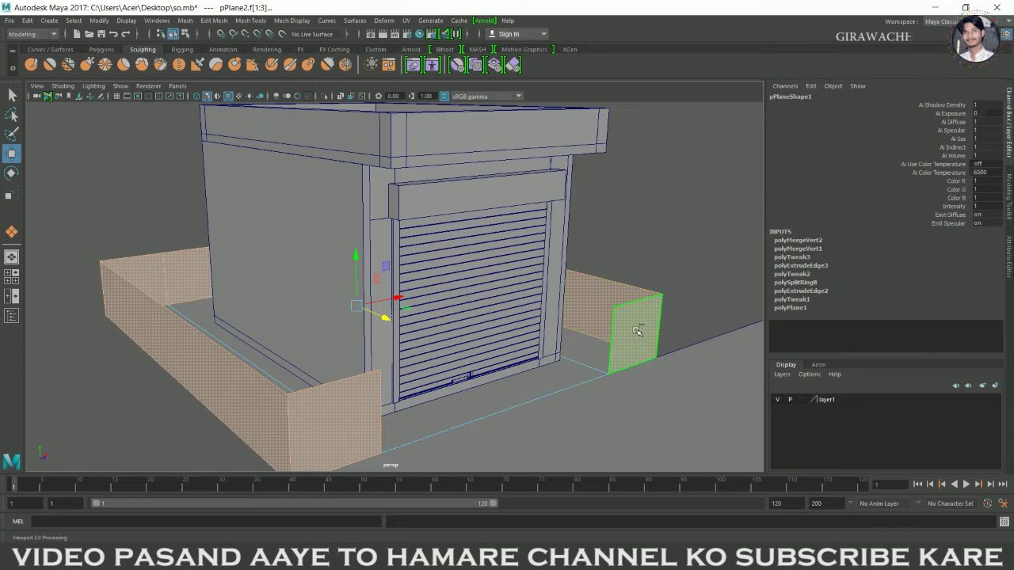
{"action": "right_click", "coordinate": [628, 317], "text": "shift"}
{"action": "right_click_drag", "start_coordinate": [629, 321], "coordinate": [629, 365], "text": "shift"}
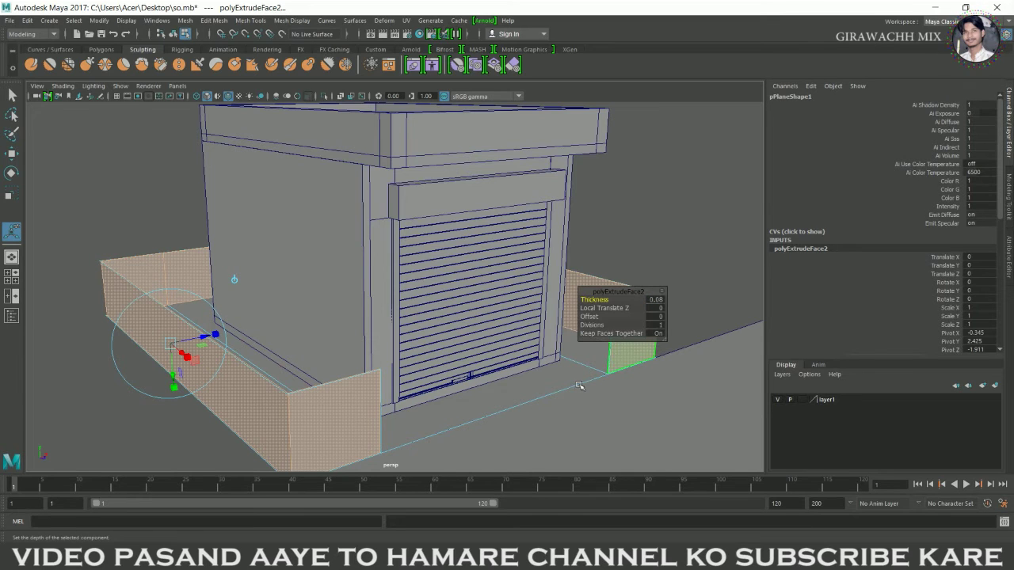
Step: Try extrusion thicknesses of 1 and then -1 on the wall faces
{"action": "left_click_drag", "start_coordinate": [579, 385], "coordinate": [507, 380], "text": "alt"}
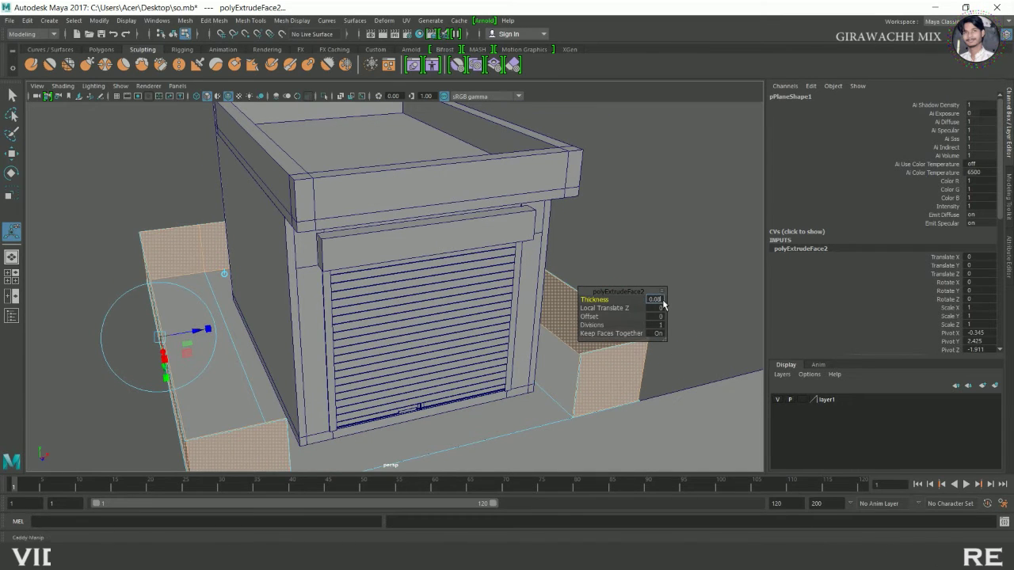
{"action": "type", "text": "6"}
{"action": "key", "text": "Return"}
{"action": "type", "text": "10"}
{"action": "key", "text": "Return"}
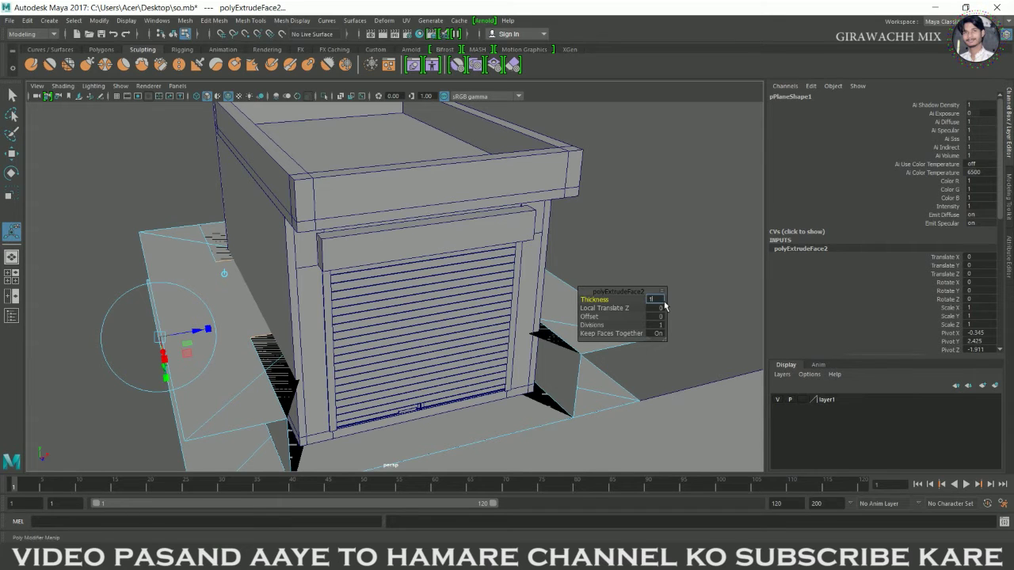
{"action": "key", "text": "Return"}
{"action": "left_click_drag", "start_coordinate": [658, 356], "coordinate": [594, 345], "text": "alt"}
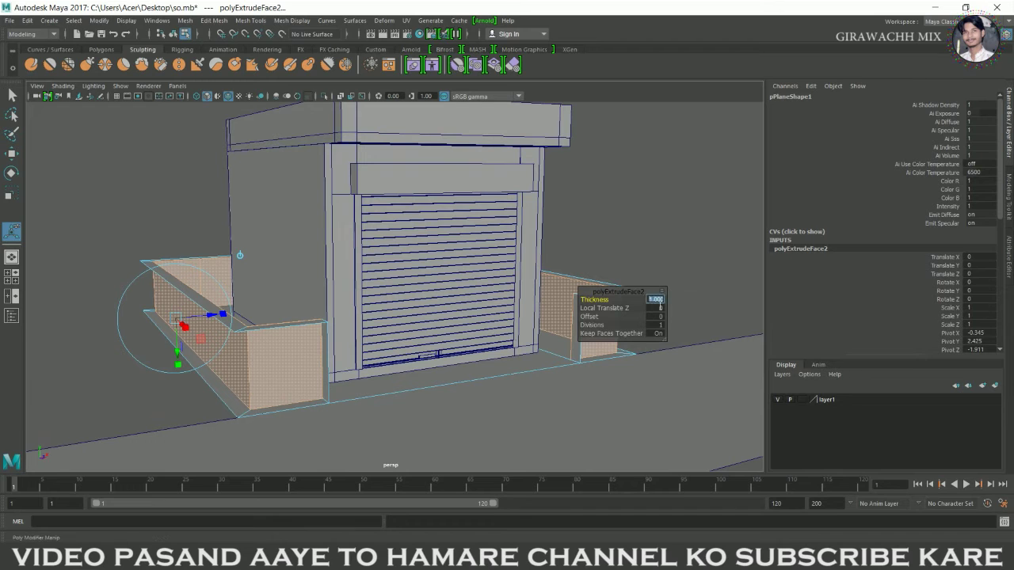
{"action": "type", "text": "-1"}
{"action": "key", "text": "Return"}
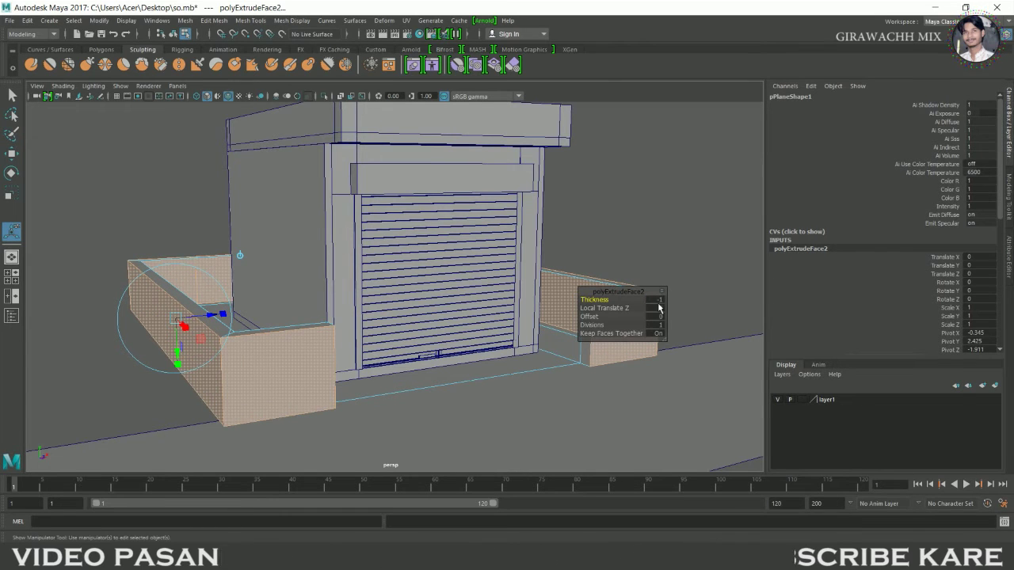
Step: Settle the wall extrusion thickness at -0.5 and return the platform to object mode
{"action": "mouse_move", "coordinate": [412, 392]}
{"action": "left_mouse_down", "text": "alt"}
{"action": "mouse_move", "coordinate": [375, 392]}
{"action": "mouse_move", "coordinate": [443, 396]}
{"action": "mouse_move", "coordinate": [421, 389]}
{"action": "mouse_move", "coordinate": [428, 380]}
{"action": "left_mouse_up", "text": "alt"}
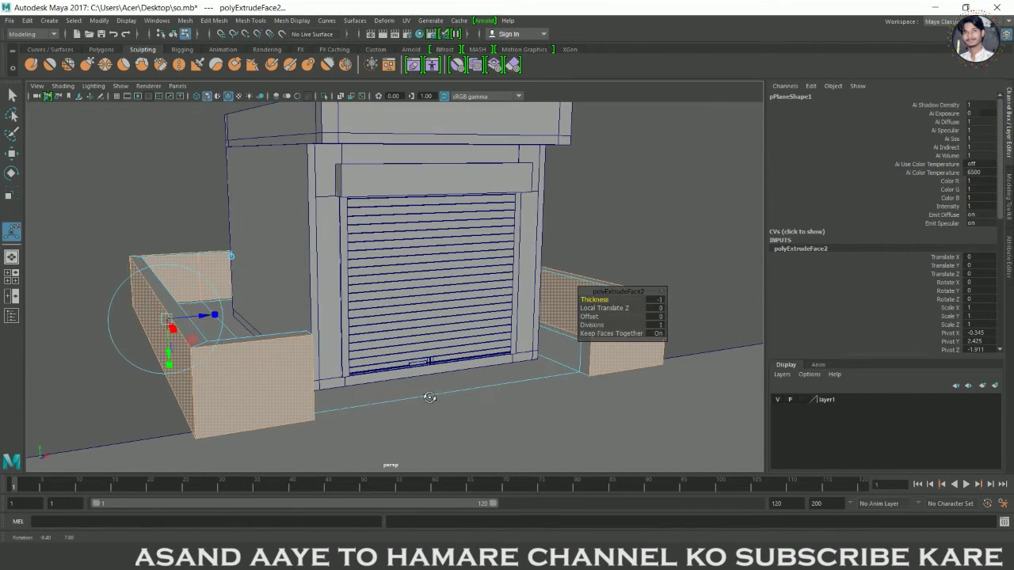
{"action": "scroll", "coordinate": [428, 380], "scroll_direction": "up", "scroll_amount": 3}
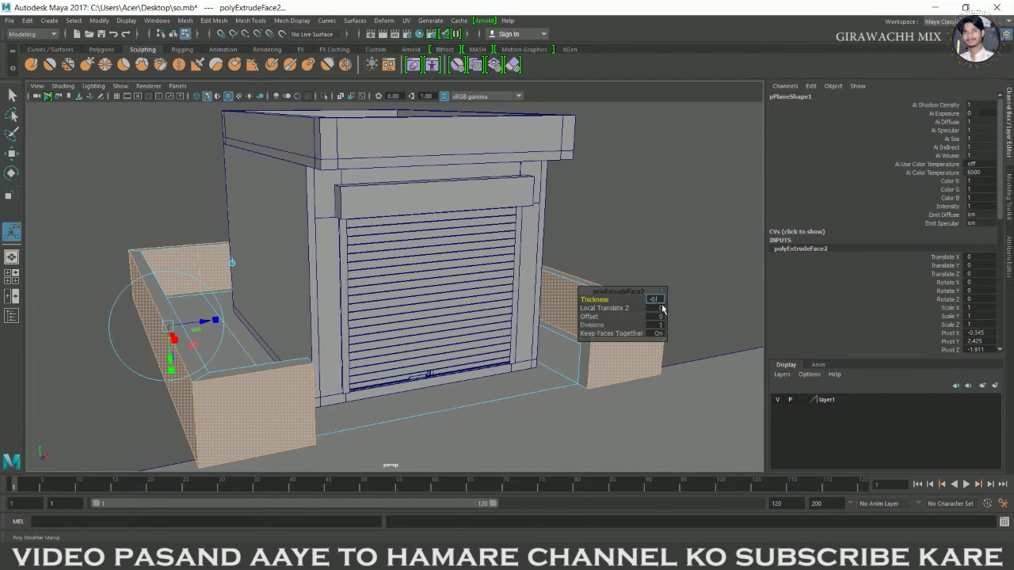
{"action": "key", "text": "Return"}
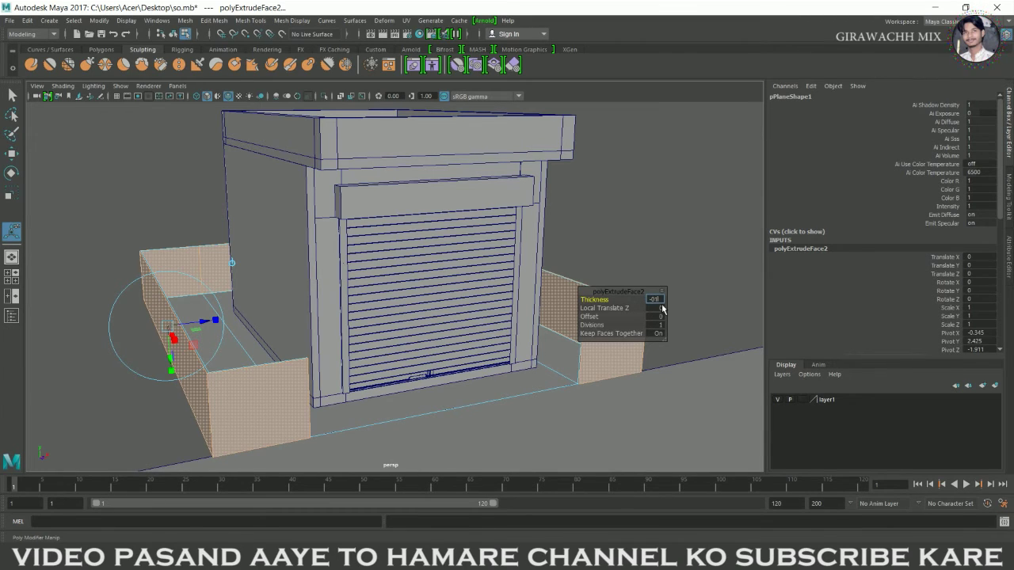
{"action": "type", "text": "-1"}
{"action": "key", "text": "Return"}
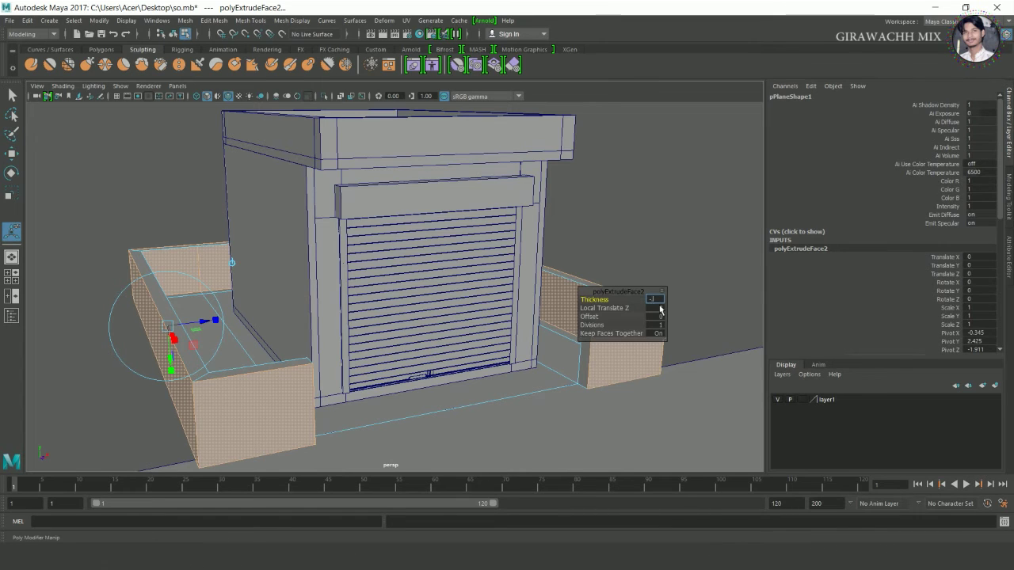
{"action": "key", "text": "Return"}
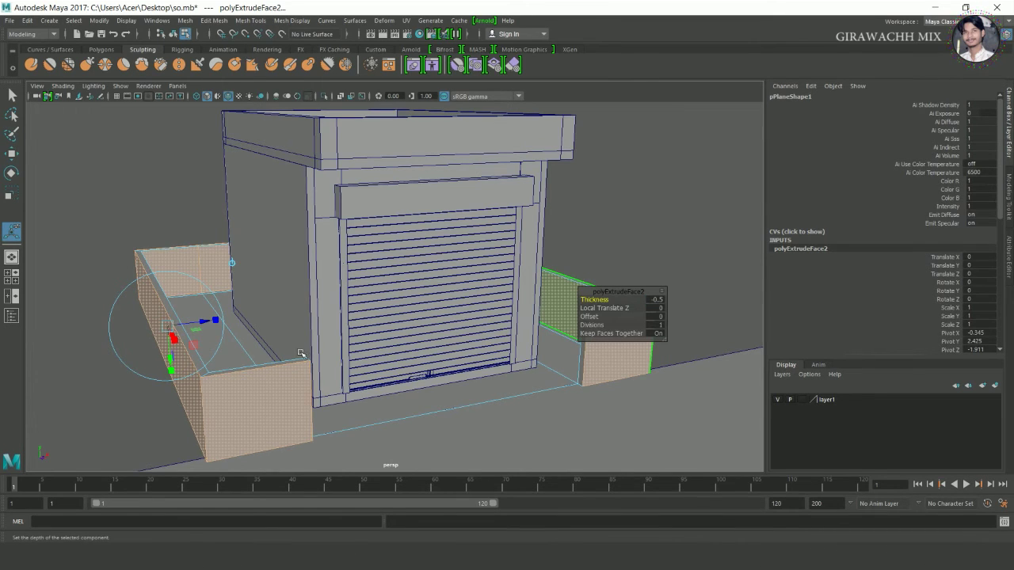
{"action": "right_click_drag", "start_coordinate": [226, 265], "coordinate": [202, 238]}
{"action": "mouse_move", "coordinate": [619, 191]}
{"action": "left_mouse_down", "text": "alt"}
{"action": "mouse_move", "coordinate": [664, 261]}
{"action": "mouse_move", "coordinate": [579, 282]}
{"action": "mouse_move", "coordinate": [572, 290]}
{"action": "mouse_move", "coordinate": [594, 290]}
{"action": "mouse_move", "coordinate": [568, 300]}
{"action": "left_mouse_up", "text": "alt"}
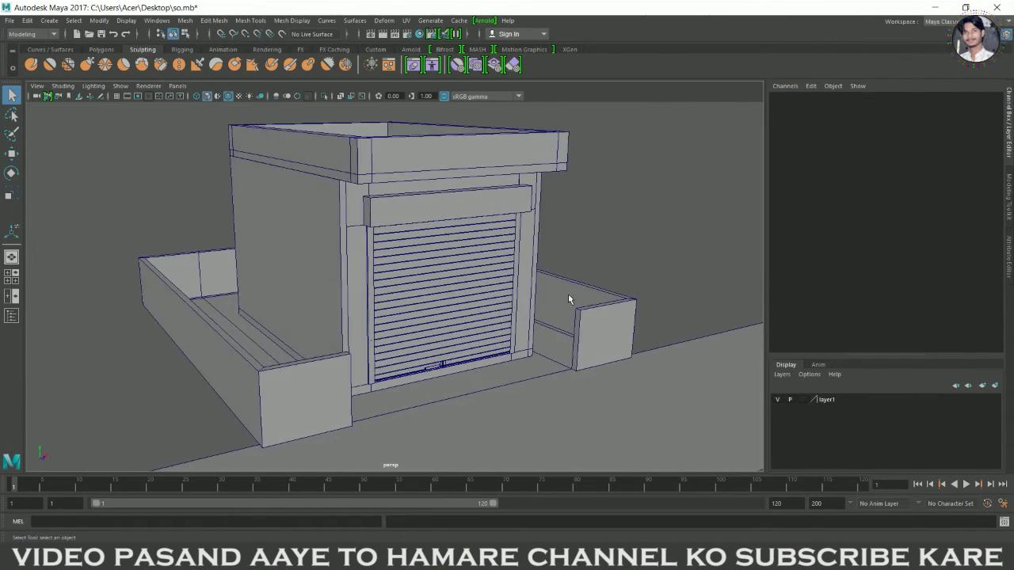
Step: Shift the sidewalk plane slightly along Z
{"action": "right_click_drag", "start_coordinate": [568, 299], "coordinate": [608, 425], "text": "alt"}
{"action": "left_click", "coordinate": [612, 432]}
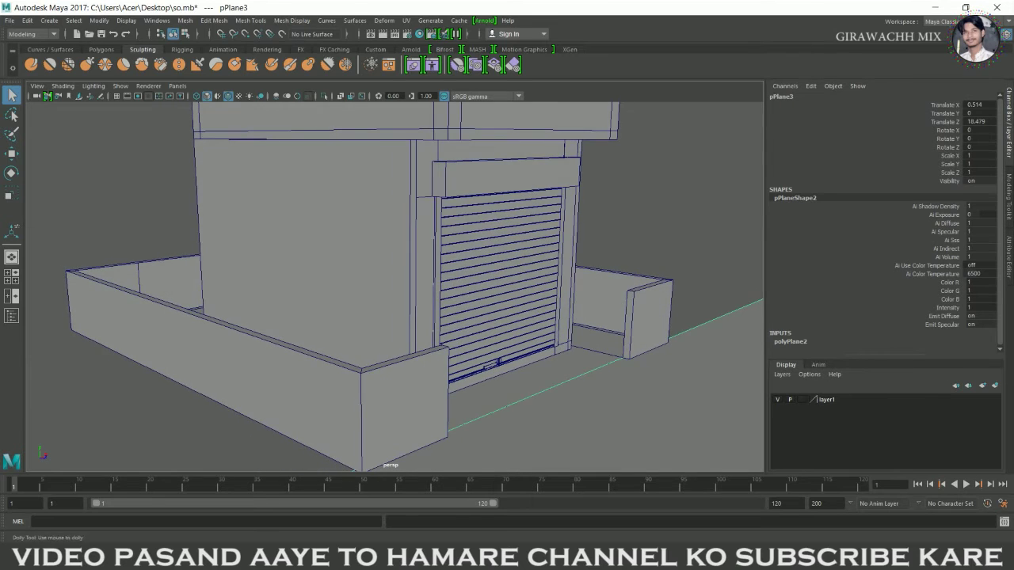
{"action": "left_click_drag", "start_coordinate": [498, 362], "coordinate": [489, 343], "text": "alt"}
{"action": "key", "text": "w"}
{"action": "left_click_drag", "start_coordinate": [606, 375], "coordinate": [616, 384]}
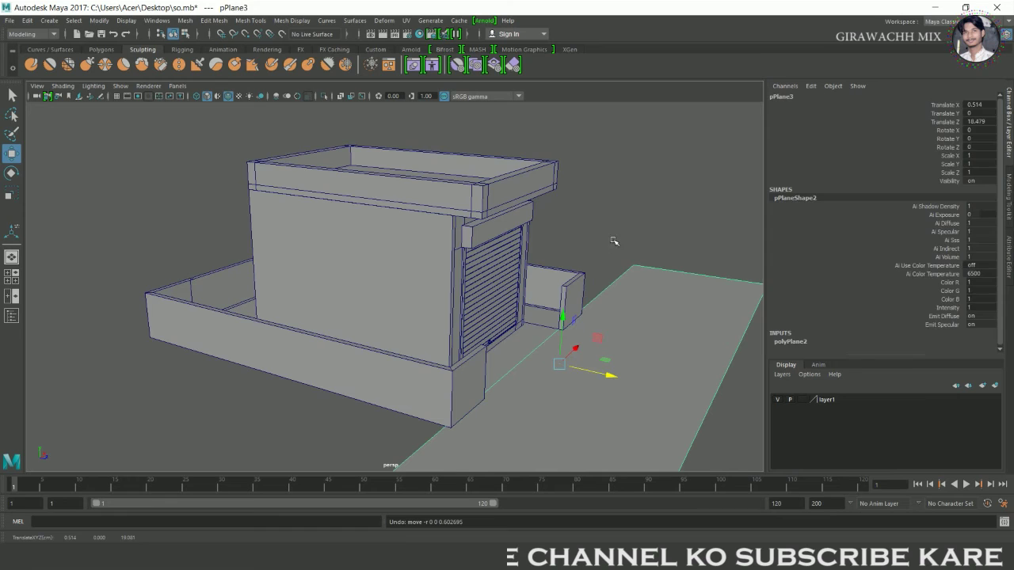
{"action": "left_click", "coordinate": [579, 317]}
Step: Orbit and zoom around the shutter front to inspect the sidewalk placement
{"action": "left_click_drag", "start_coordinate": [575, 276], "coordinate": [636, 302], "text": "alt"}
{"action": "scroll", "coordinate": [633, 300], "scroll_direction": "up", "scroll_amount": 2}
{"action": "scroll", "coordinate": [618, 305], "scroll_direction": "up", "scroll_amount": 2}
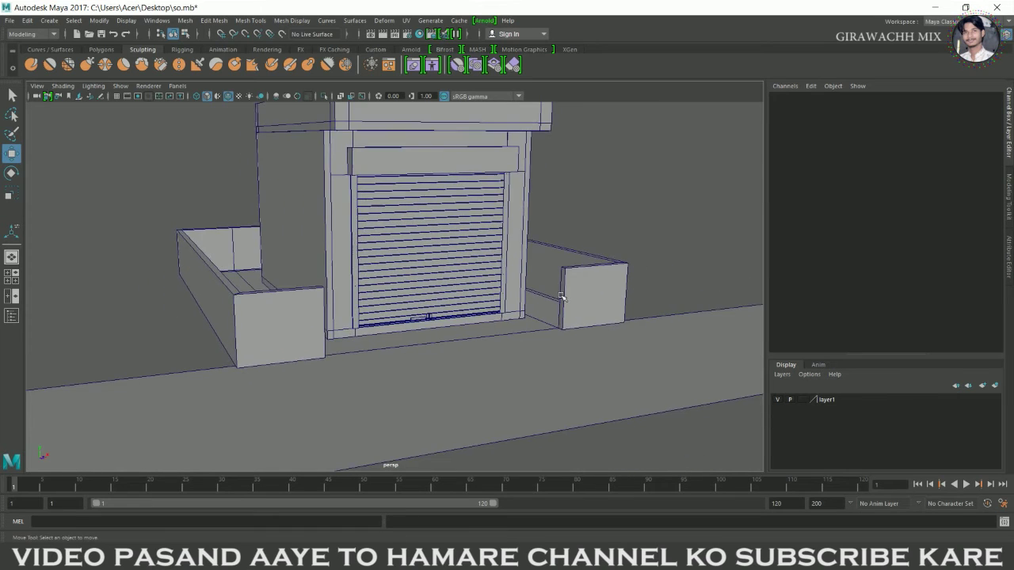
{"action": "scroll", "coordinate": [586, 309], "scroll_direction": "up", "scroll_amount": 2}
{"action": "scroll", "coordinate": [558, 313], "scroll_direction": "up", "scroll_amount": 1}
{"action": "left_click_drag", "start_coordinate": [556, 314], "coordinate": [602, 329], "text": "alt"}
{"action": "scroll", "coordinate": [602, 330], "scroll_direction": "down", "scroll_amount": 1}
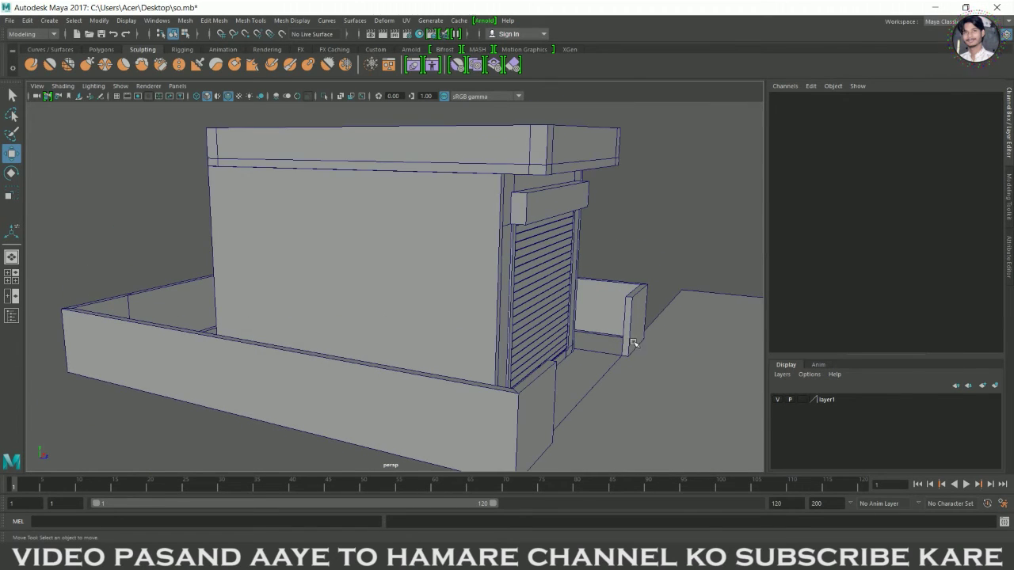
{"action": "scroll", "coordinate": [603, 331], "scroll_direction": "down", "scroll_amount": 2}
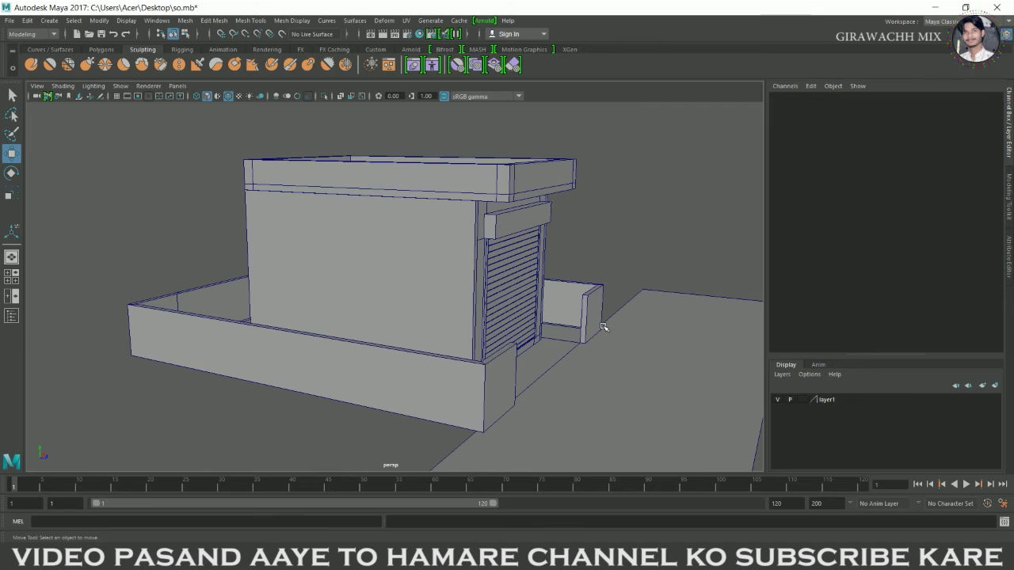
{"action": "mouse_move", "coordinate": [613, 316]}
{"action": "left_mouse_down", "text": "alt"}
{"action": "mouse_move", "coordinate": [584, 314]}
{"action": "mouse_move", "coordinate": [549, 274]}
{"action": "mouse_move", "coordinate": [535, 277]}
{"action": "mouse_move", "coordinate": [658, 249]}
{"action": "mouse_move", "coordinate": [459, 256]}
{"action": "mouse_move", "coordinate": [507, 261]}
{"action": "mouse_move", "coordinate": [542, 216]}
{"action": "left_mouse_up", "text": "alt"}
Step: Select the sidewalk plane and frame it in the top view over the buildings
{"action": "left_click", "coordinate": [527, 309]}
{"action": "mouse_move", "coordinate": [396, 335]}
{"action": "left_mouse_down", "text": "alt"}
{"action": "mouse_move", "coordinate": [481, 357]}
{"action": "mouse_move", "coordinate": [597, 301]}
{"action": "left_mouse_up", "text": "alt"}
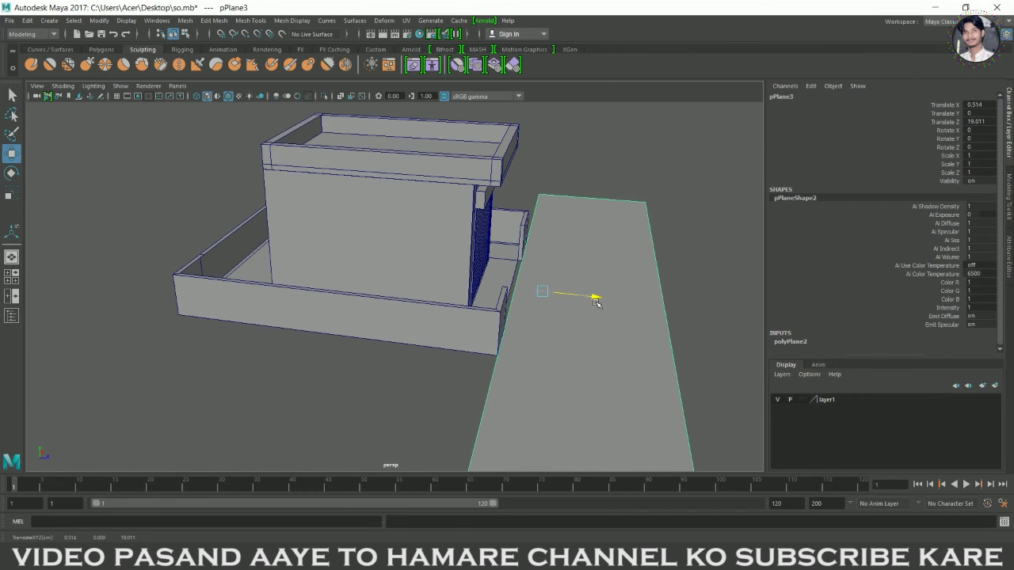
{"action": "key", "text": "space"}
{"action": "key", "text": "space"}
{"action": "key", "text": "f"}
{"action": "scroll", "coordinate": [404, 270], "scroll_direction": "up", "scroll_amount": 3}
{"action": "scroll", "coordinate": [427, 229], "scroll_direction": "up", "scroll_amount": 2}
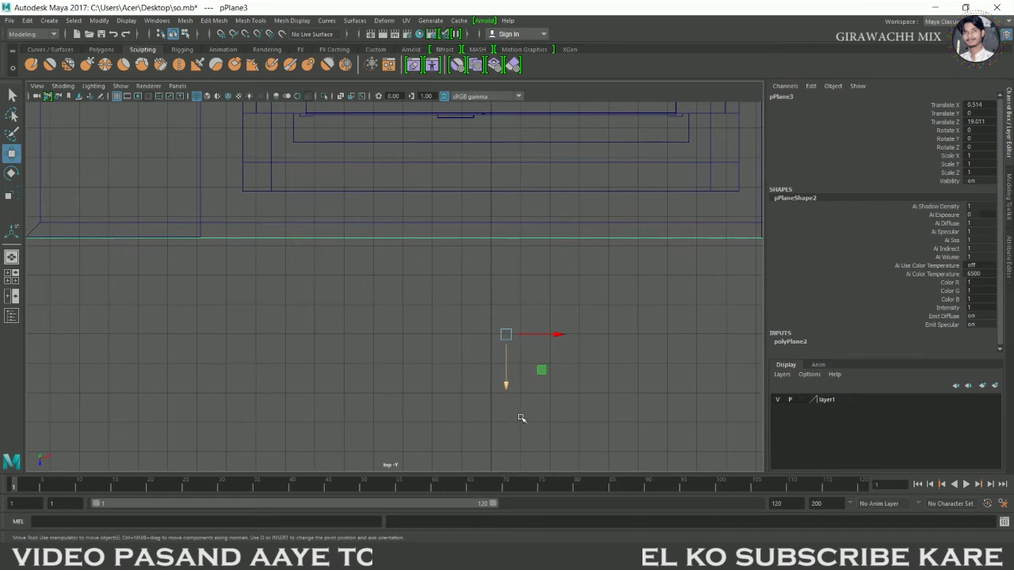
{"action": "middle_click_drag", "start_coordinate": [509, 385], "coordinate": [583, 368], "text": "alt"}
{"action": "key", "text": "space"}
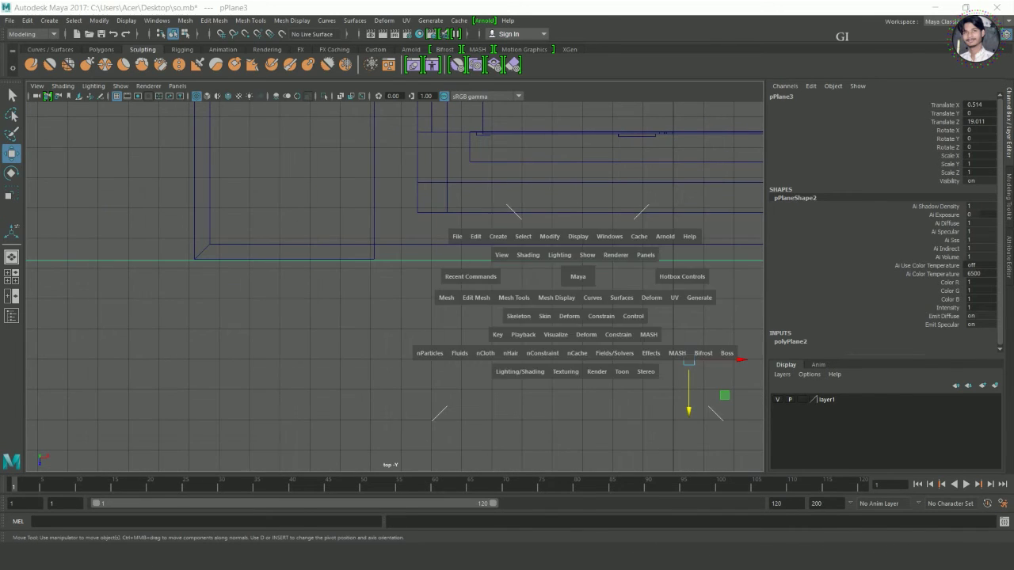
{"action": "key", "text": "space"}
Step: Extrude the platform edge facing the sidewalk and pull it outward, then return to object mode
{"action": "left_click_drag", "start_coordinate": [585, 292], "coordinate": [555, 301], "text": "alt"}
{"action": "key", "text": "F10"}
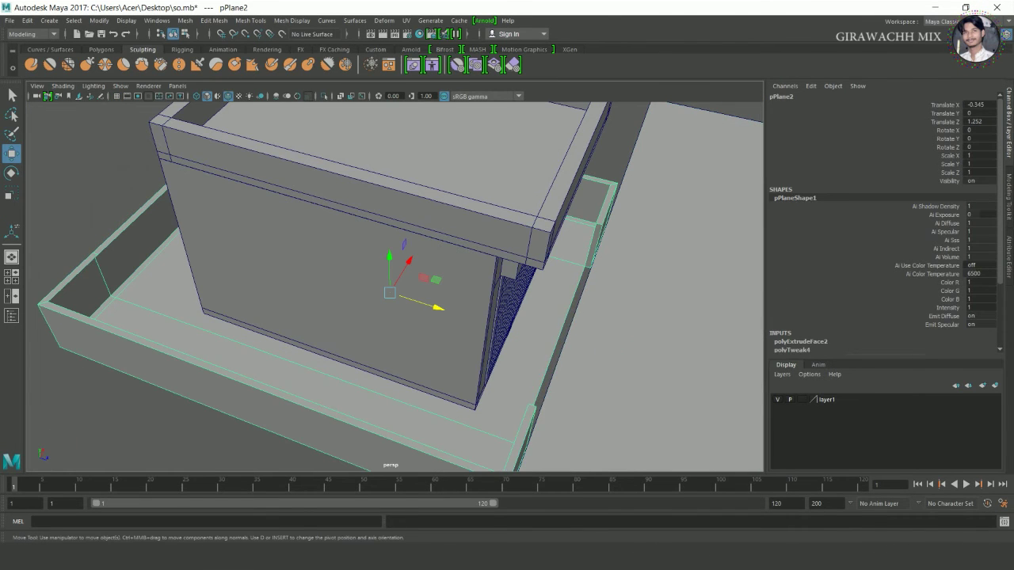
{"action": "left_click", "coordinate": [578, 315]}
{"action": "right_click_drag", "start_coordinate": [578, 315], "coordinate": [563, 334], "text": "shift"}
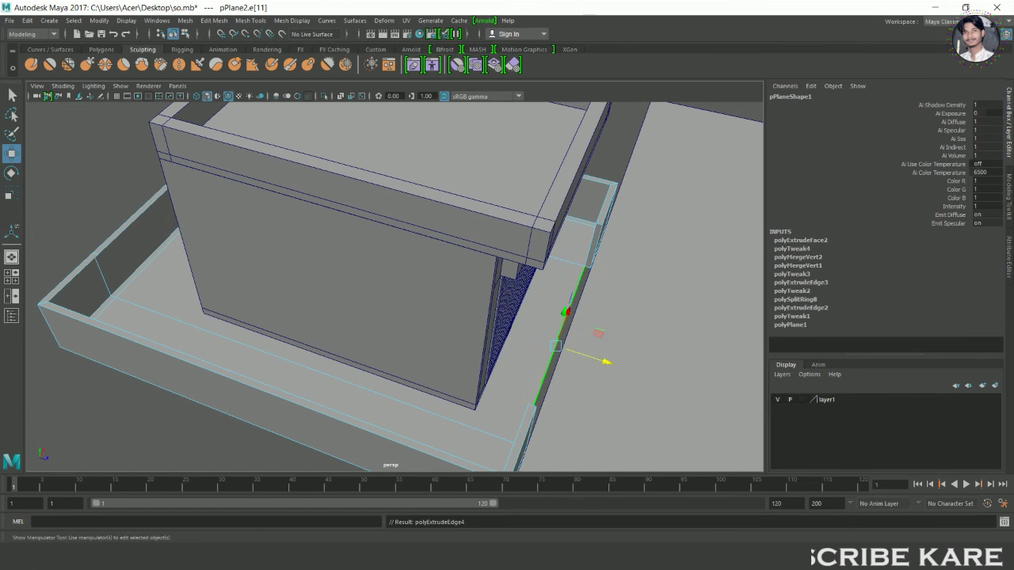
{"action": "left_click_drag", "start_coordinate": [611, 373], "coordinate": [618, 374]}
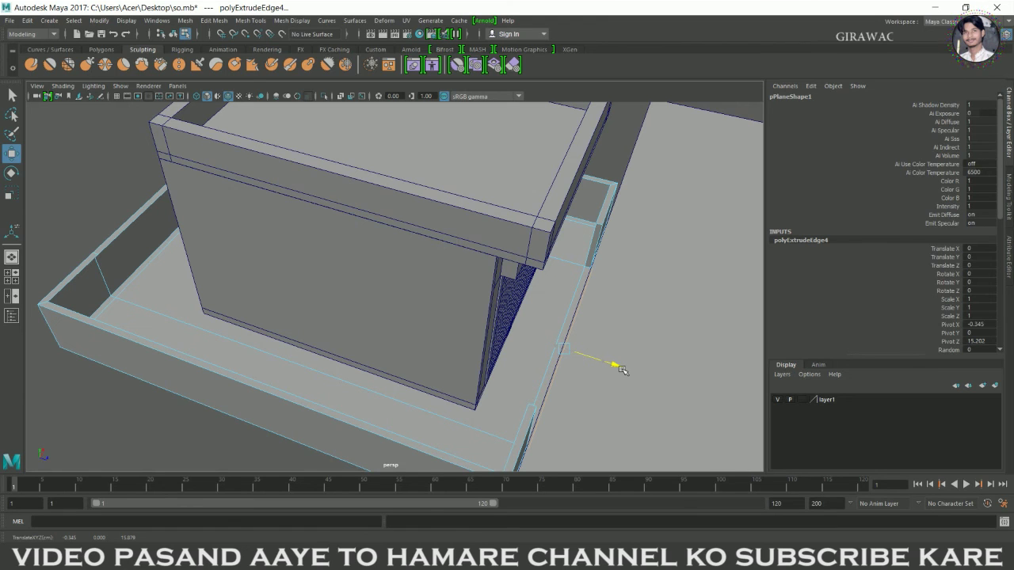
{"action": "scroll", "coordinate": [610, 366], "scroll_direction": "down", "scroll_amount": 5}
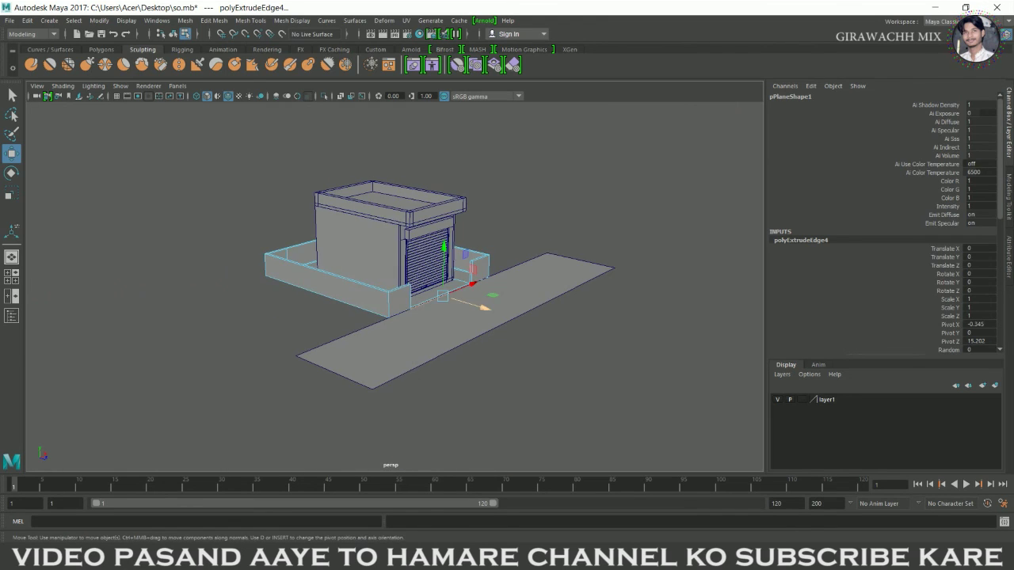
{"action": "right_click_drag", "start_coordinate": [350, 299], "coordinate": [356, 313]}
{"action": "left_click", "coordinate": [528, 181]}
{"action": "scroll", "coordinate": [548, 187], "scroll_direction": "up", "scroll_amount": 5}
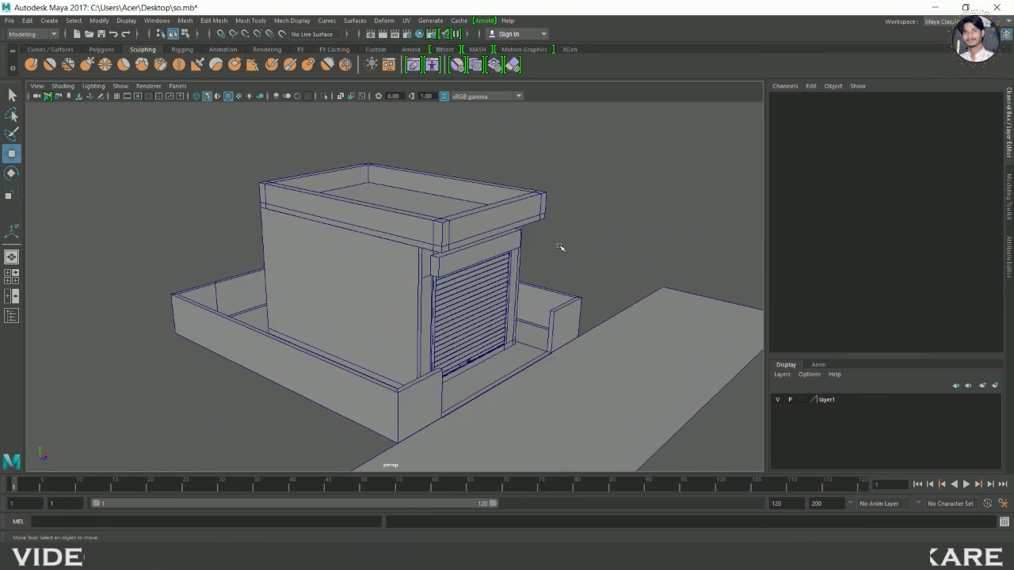